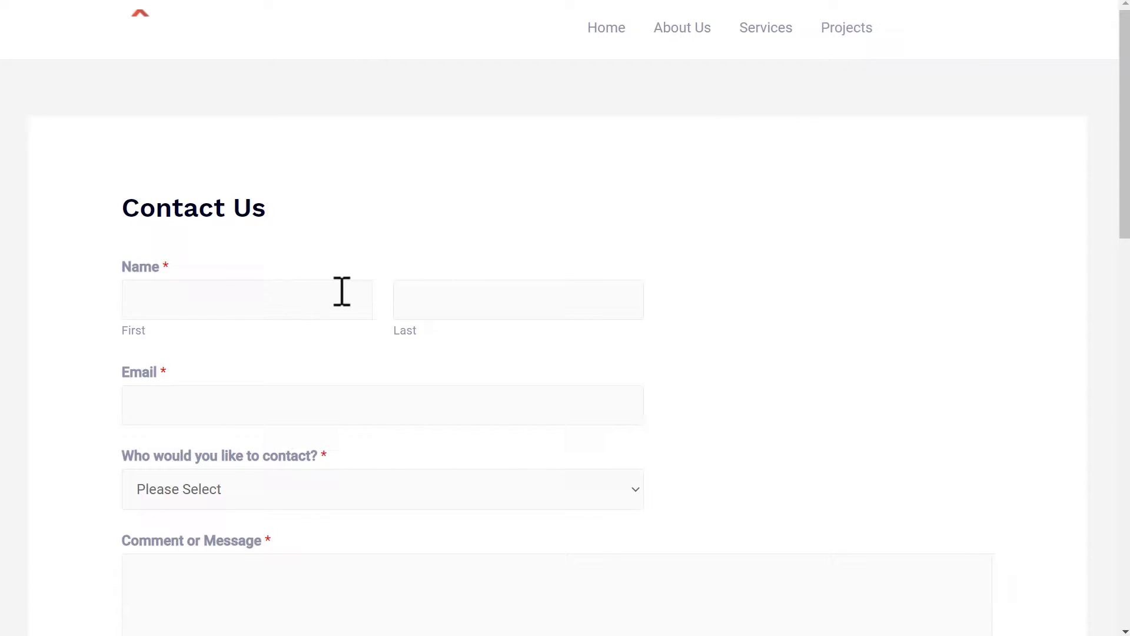
Enter the contact's first name, last name and e-mail address in the Contact Us form.
left_click(338, 291)
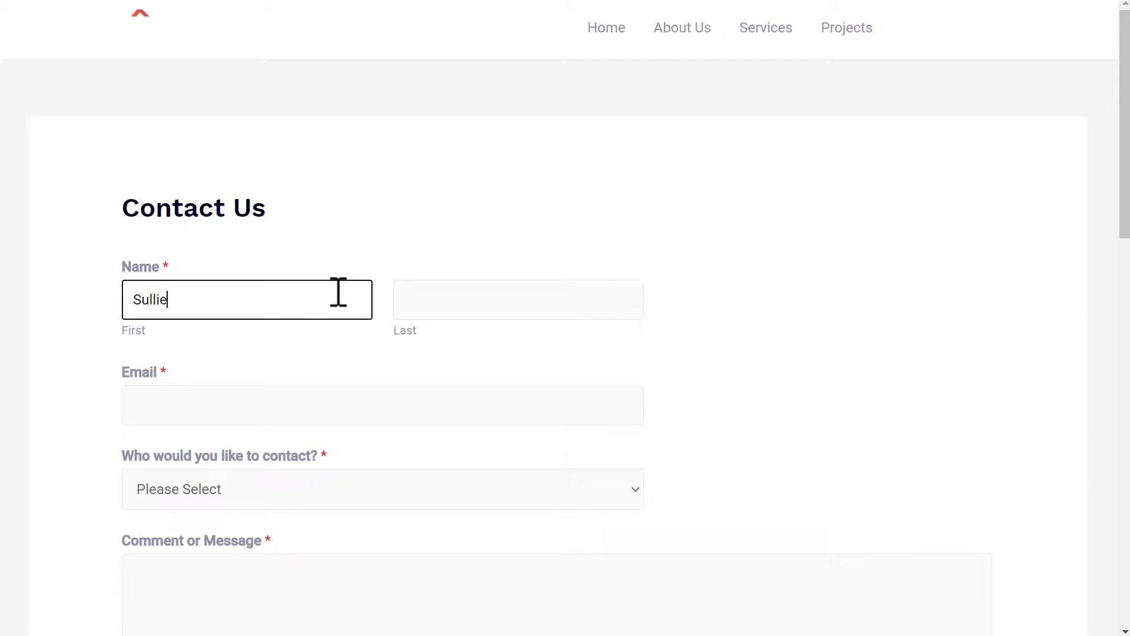
key("Tab")
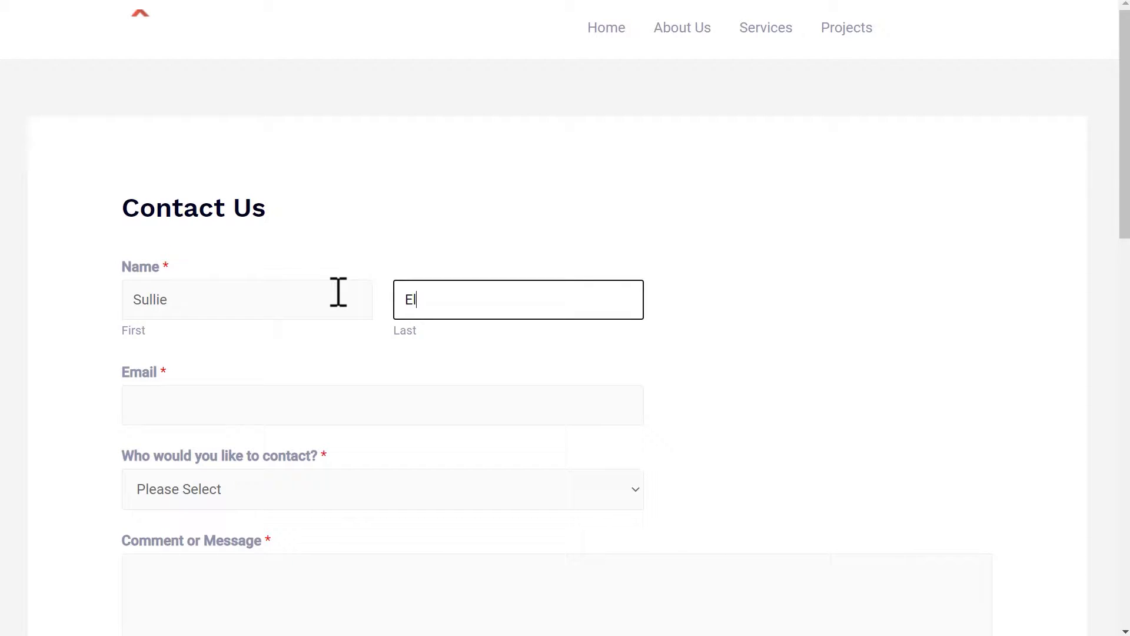
left_click(348, 404)
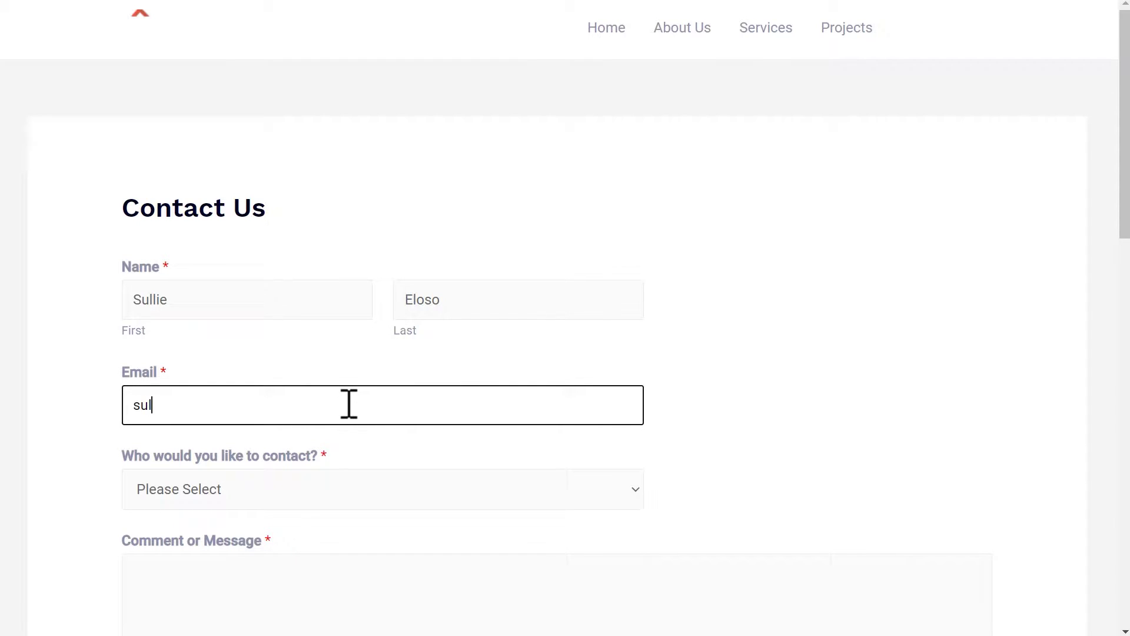
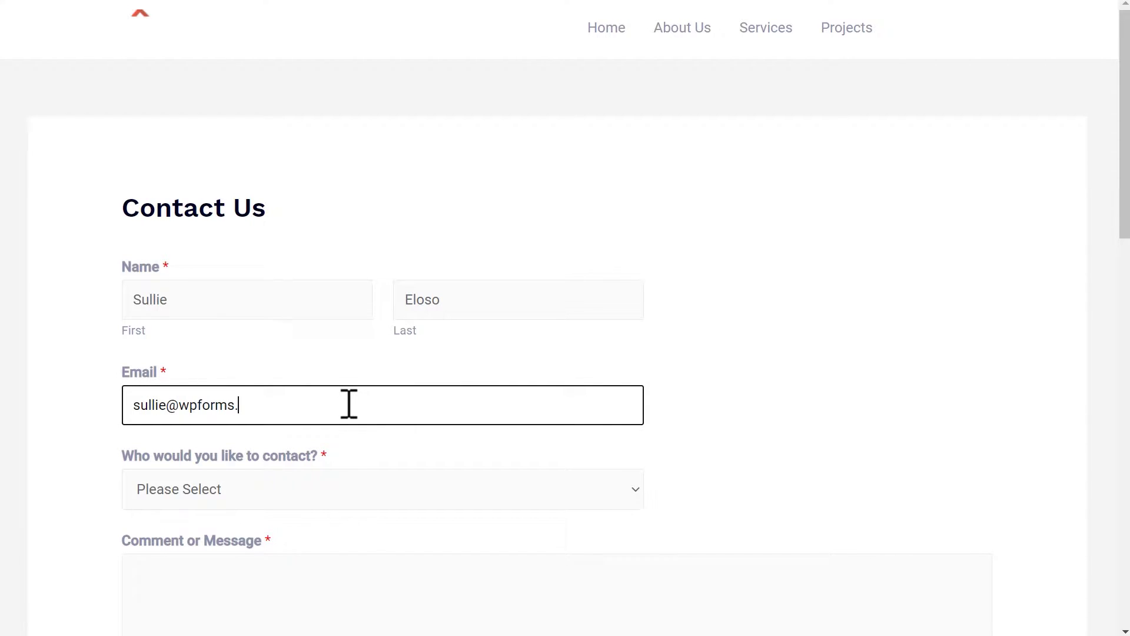
Choose Customer Service, write 'I have a question about your product. Please contact me asap. Thank you', and submit.
left_click(392, 490)
left_click(343, 535)
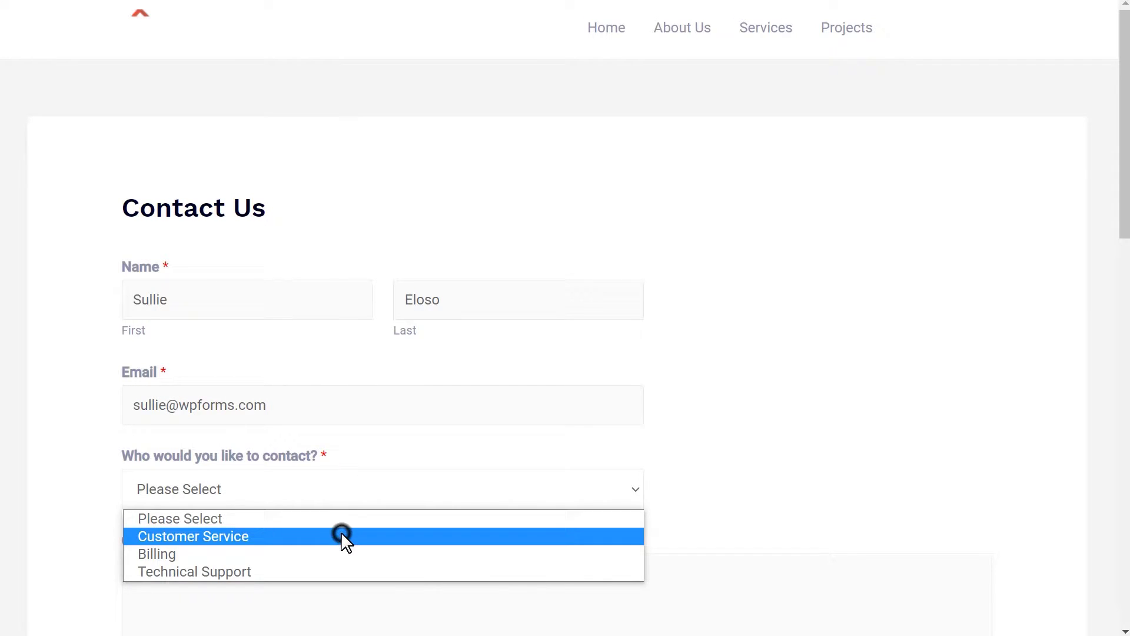
left_click_drag(1124, 225, 1123, 304)
left_click(837, 371)
type("I")
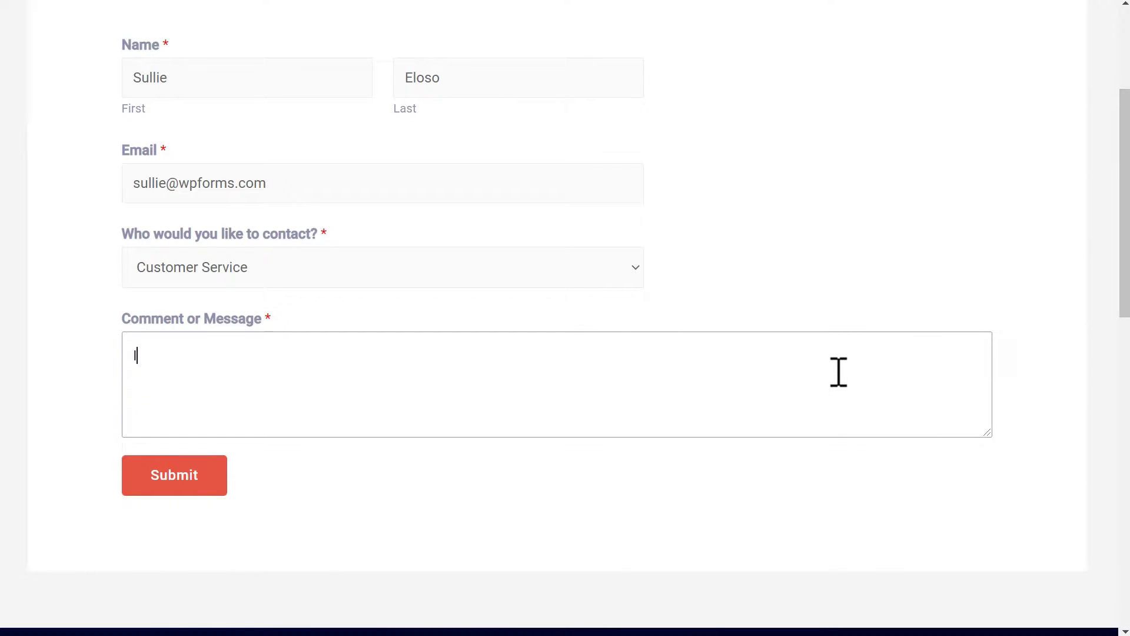
type(" have a question about your ")
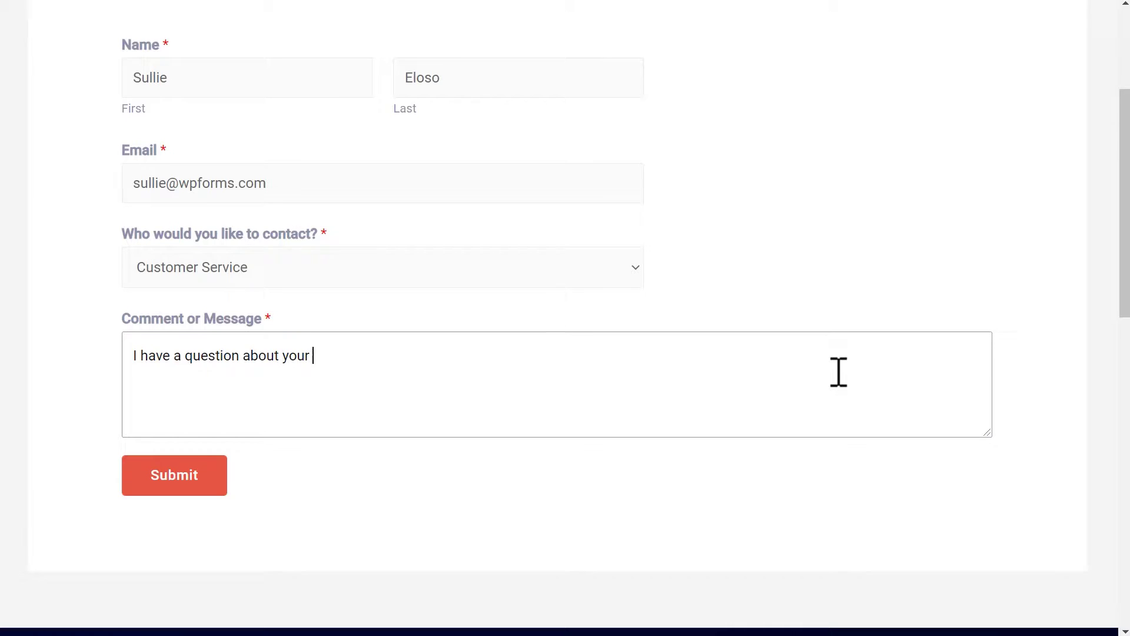
type("product. Please contact ")
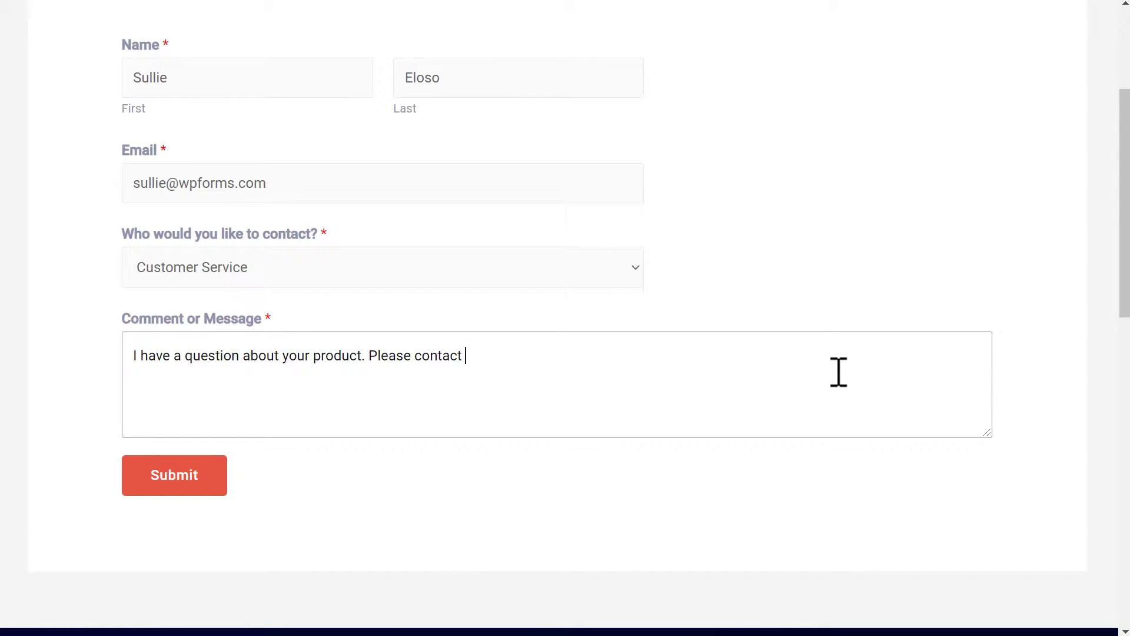
type("me asap. Thank ")
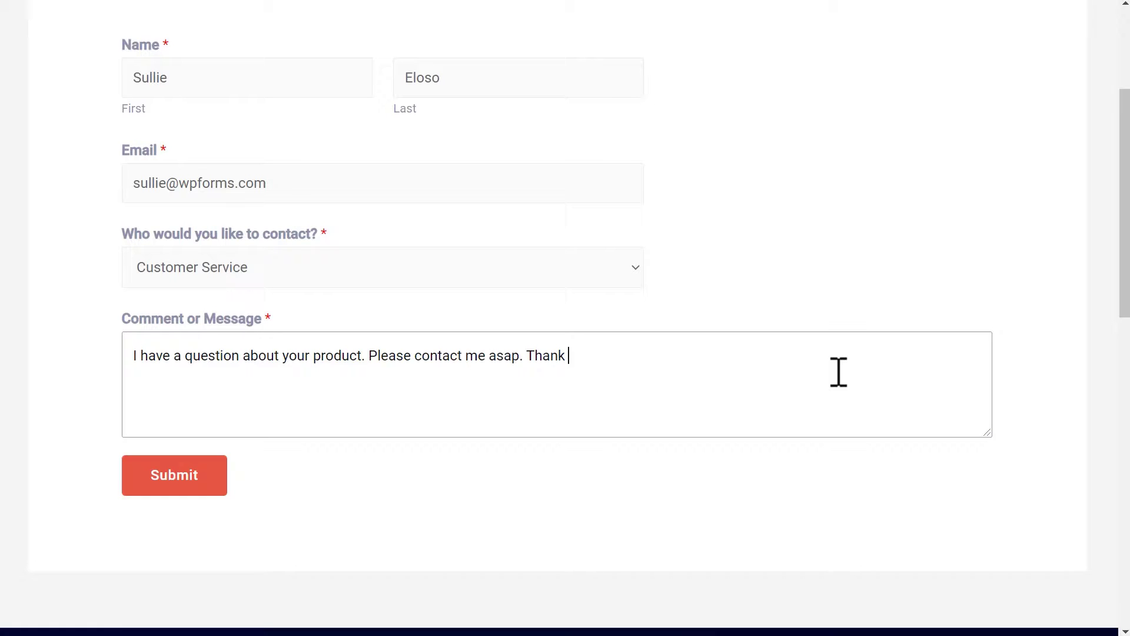
type("you! :)")
left_click(213, 487)
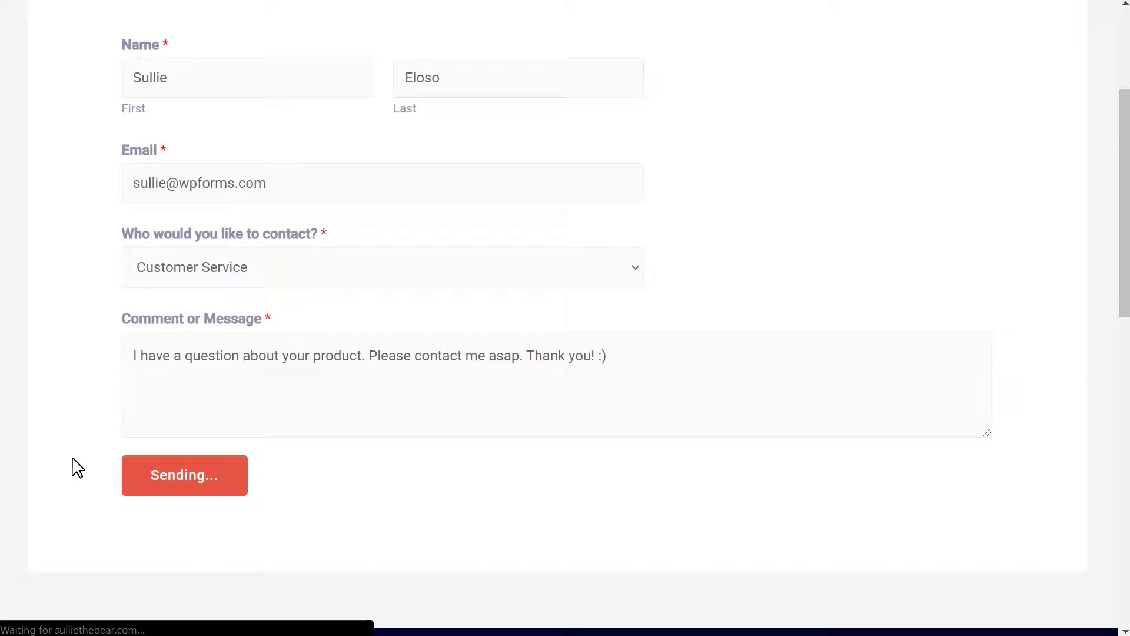
Upload wpforms.zip through Plugins > Add New, install it and activate the WPForms plugin.
scroll(73, 461, "down", 2)
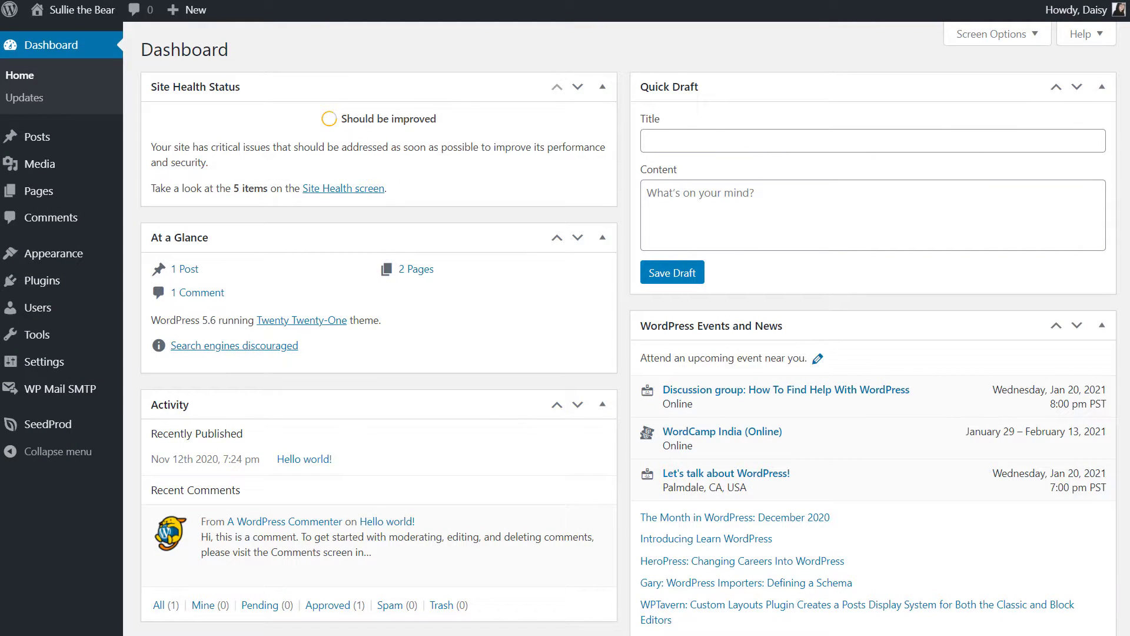
left_click(82, 283)
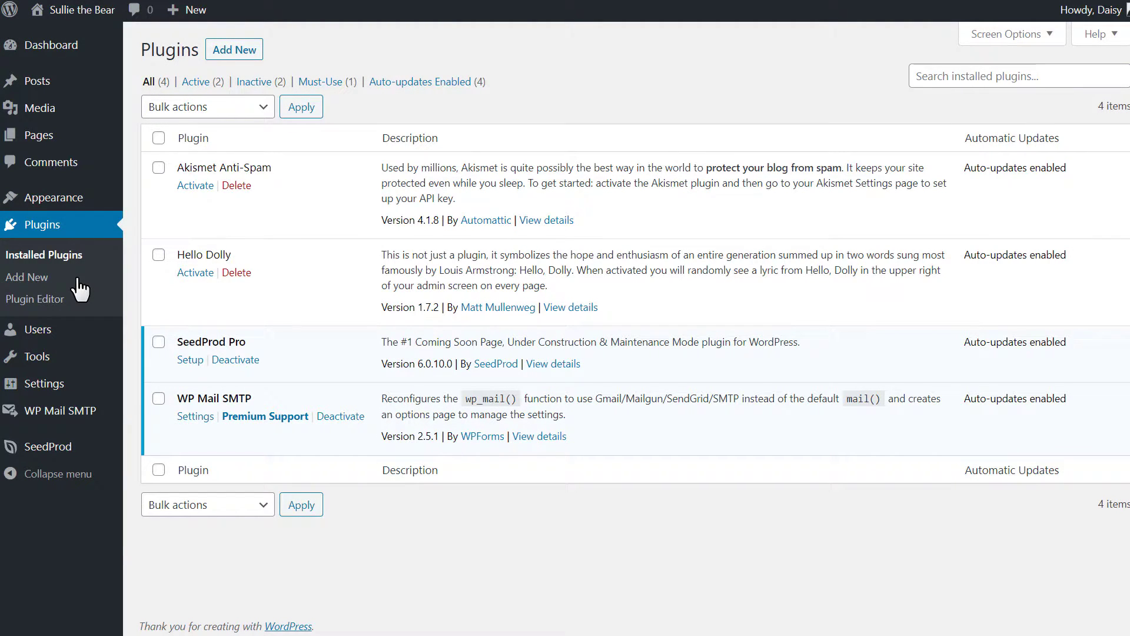
left_click(255, 51)
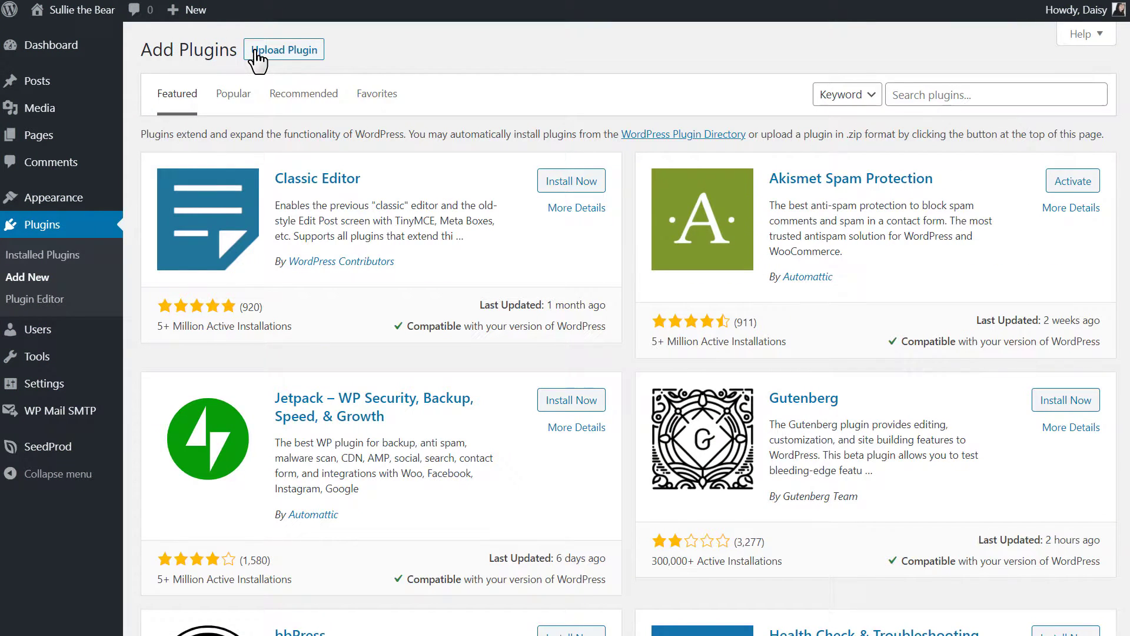
left_click(257, 58)
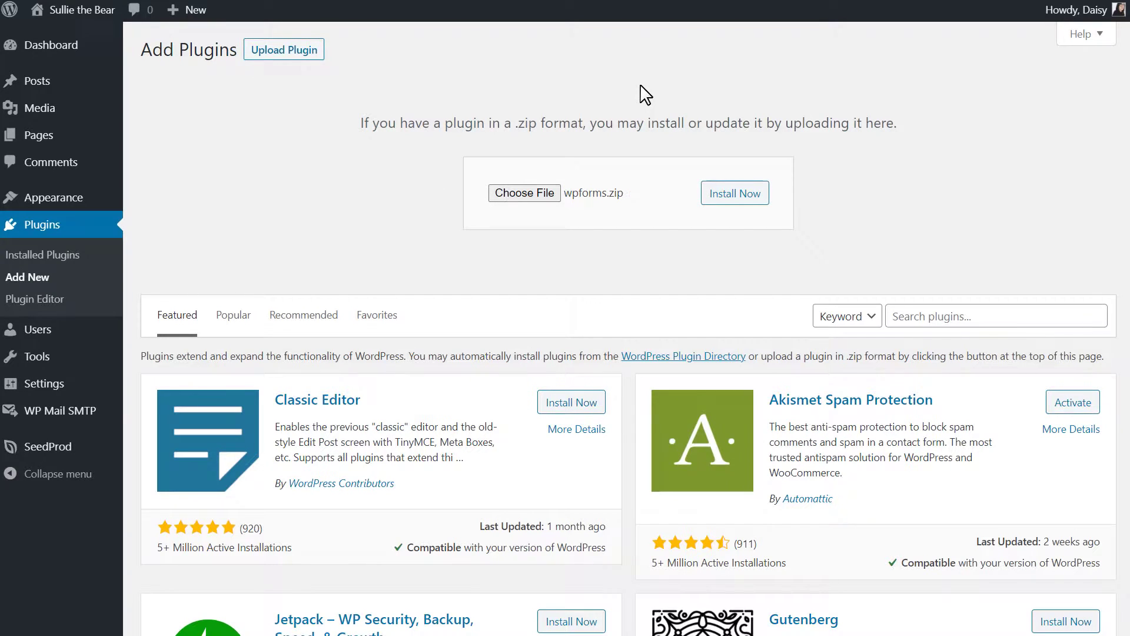
left_click(757, 197)
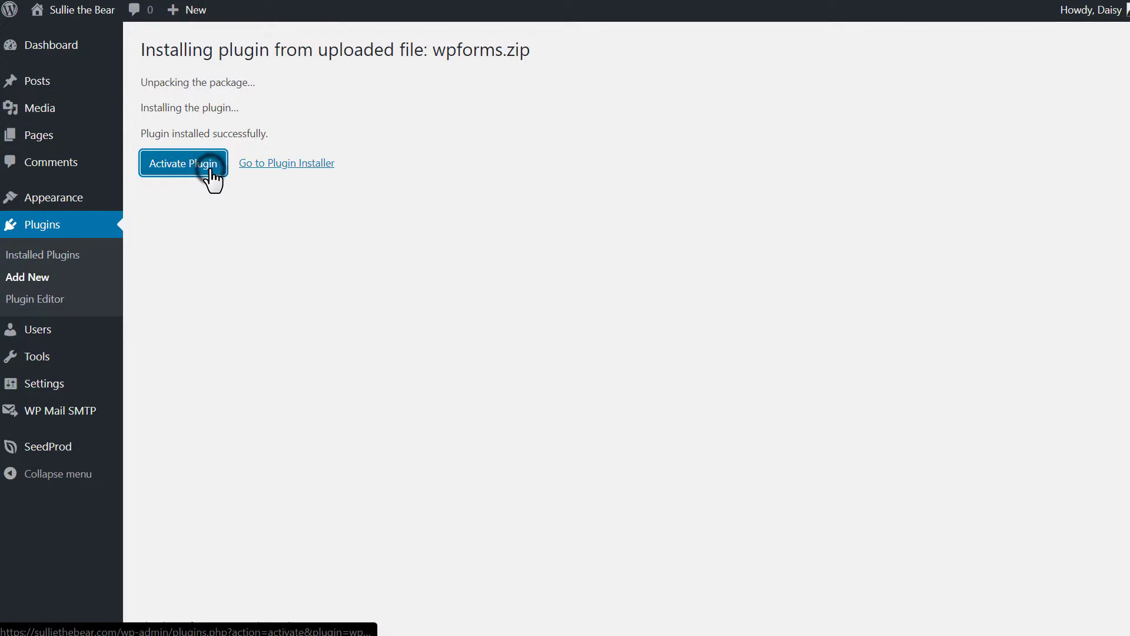
left_click(211, 173)
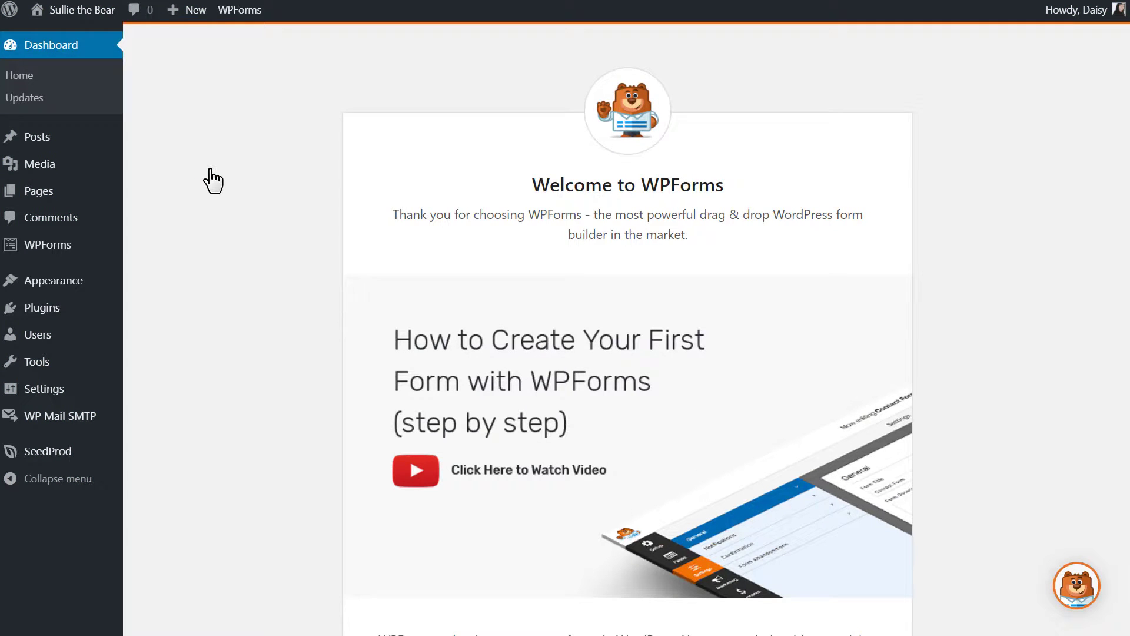
Check the WPForms license settings, then start a new form from WPForms > Add New.
mouse_move(73, 248)
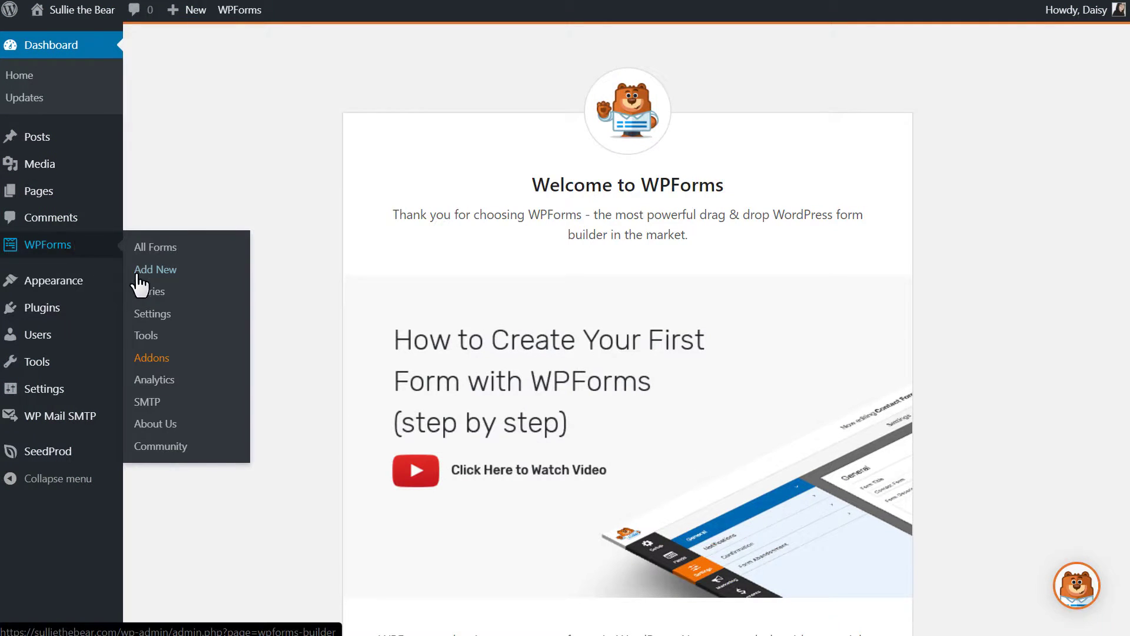
left_click(152, 314)
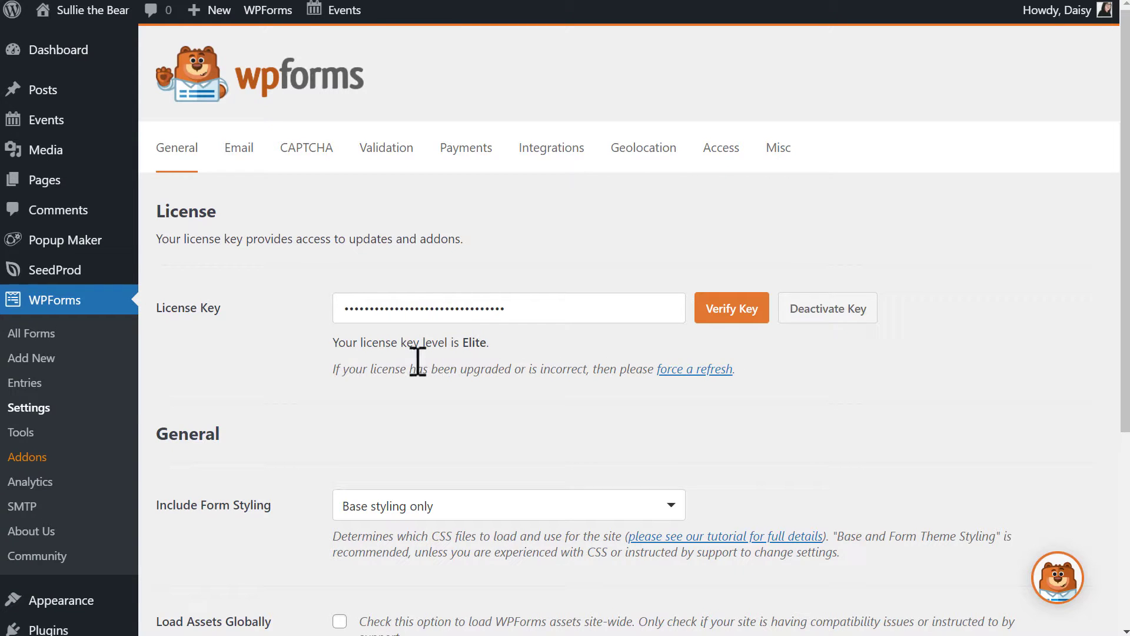
left_click(77, 363)
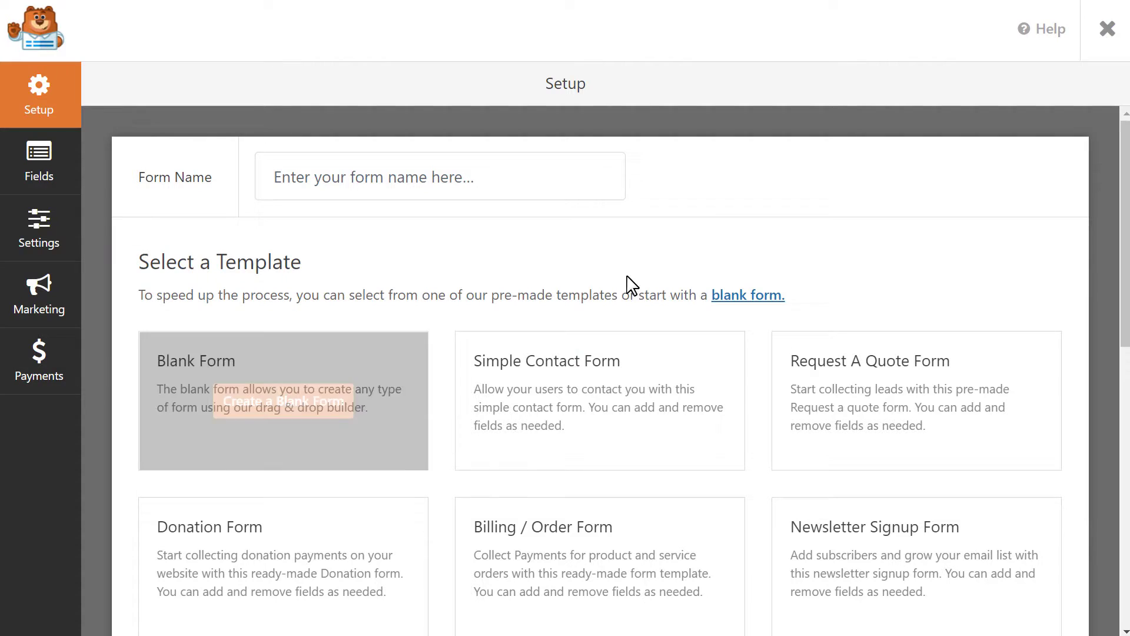
left_click(1123, 135)
left_click_drag(1122, 135, 1125, 166)
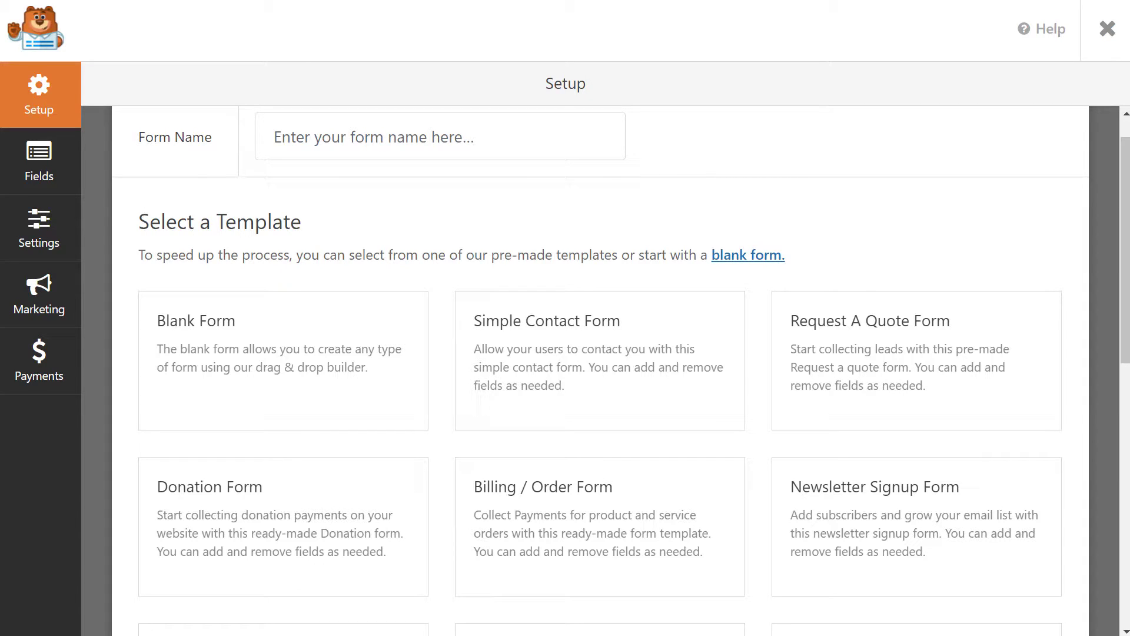
Create a form from the Simple Contact Form template, then add and delete a test Single Line Text field.
left_click(624, 361)
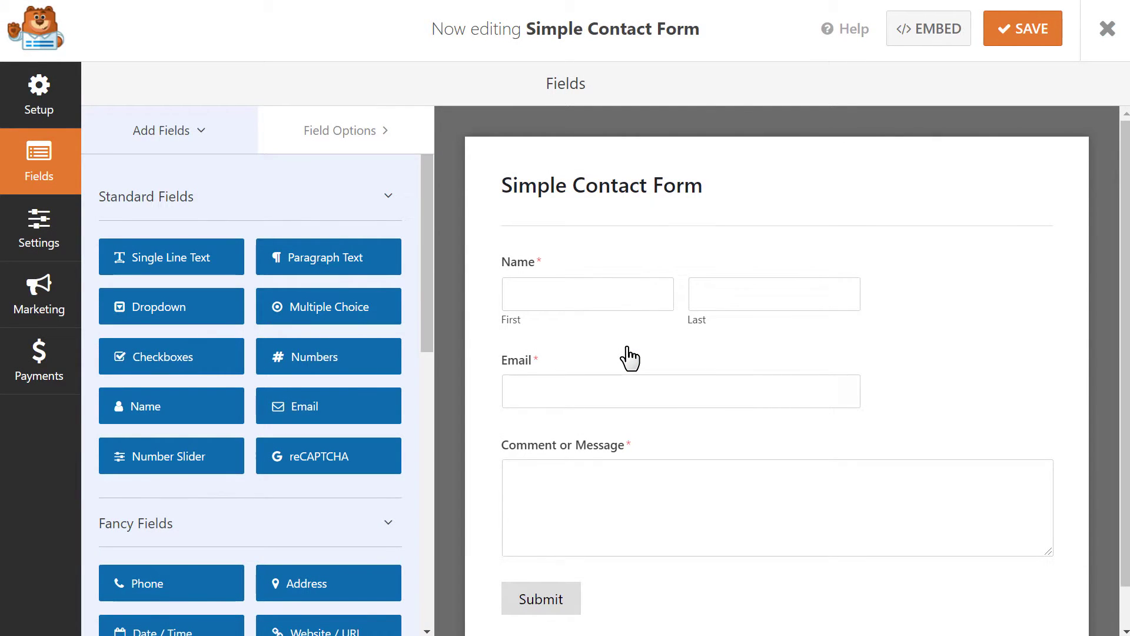
left_click_drag(189, 255, 603, 269)
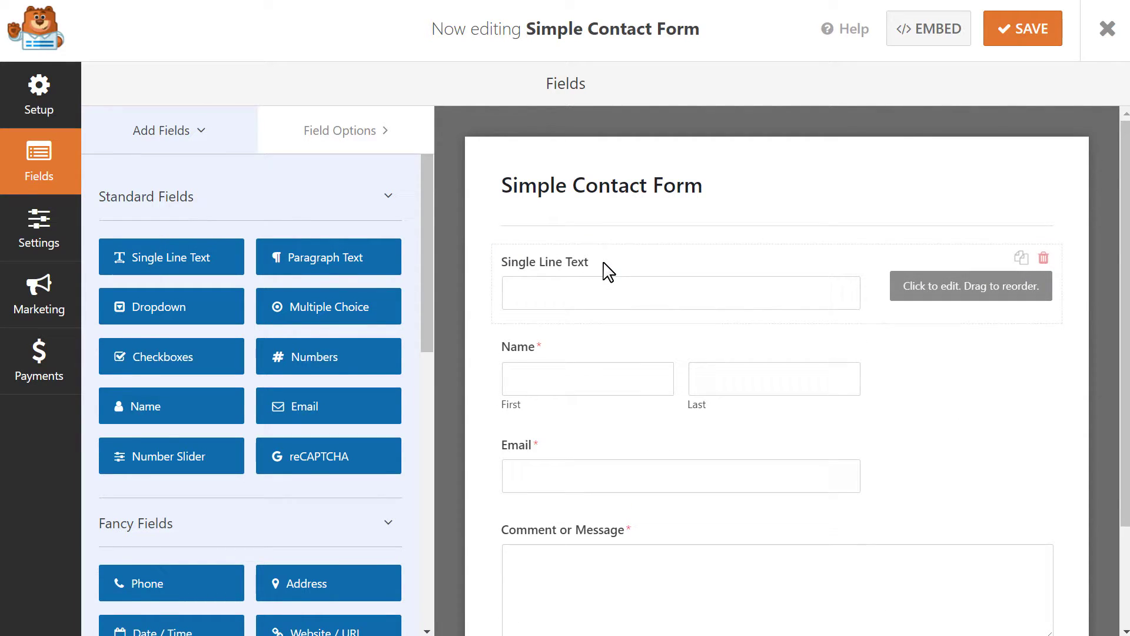
left_click_drag(613, 348, 625, 253)
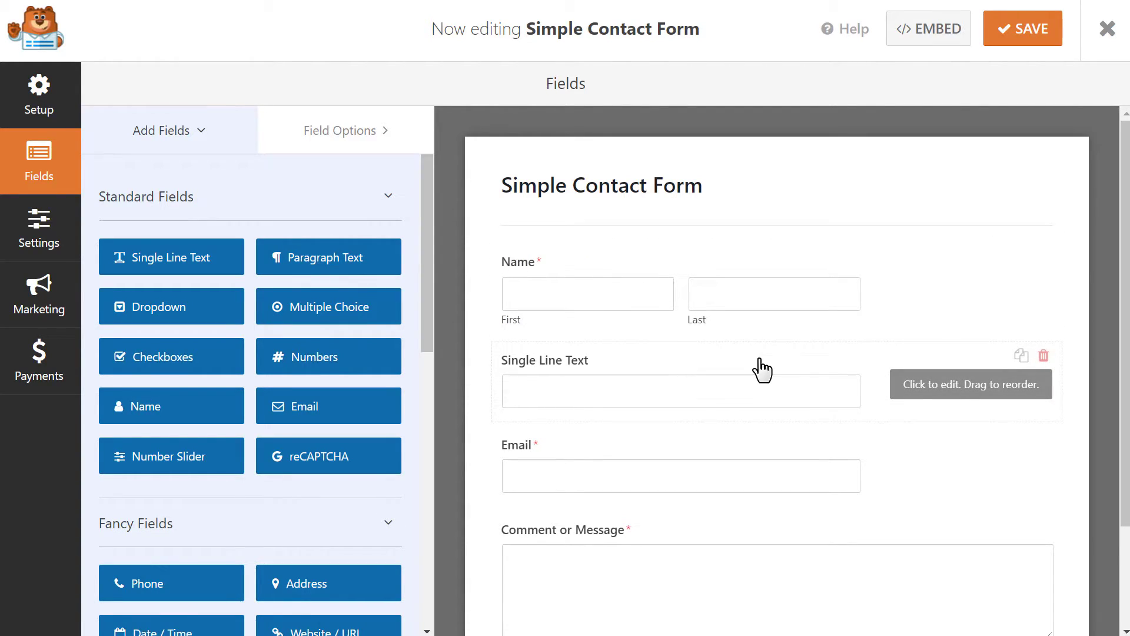
left_click(1045, 356)
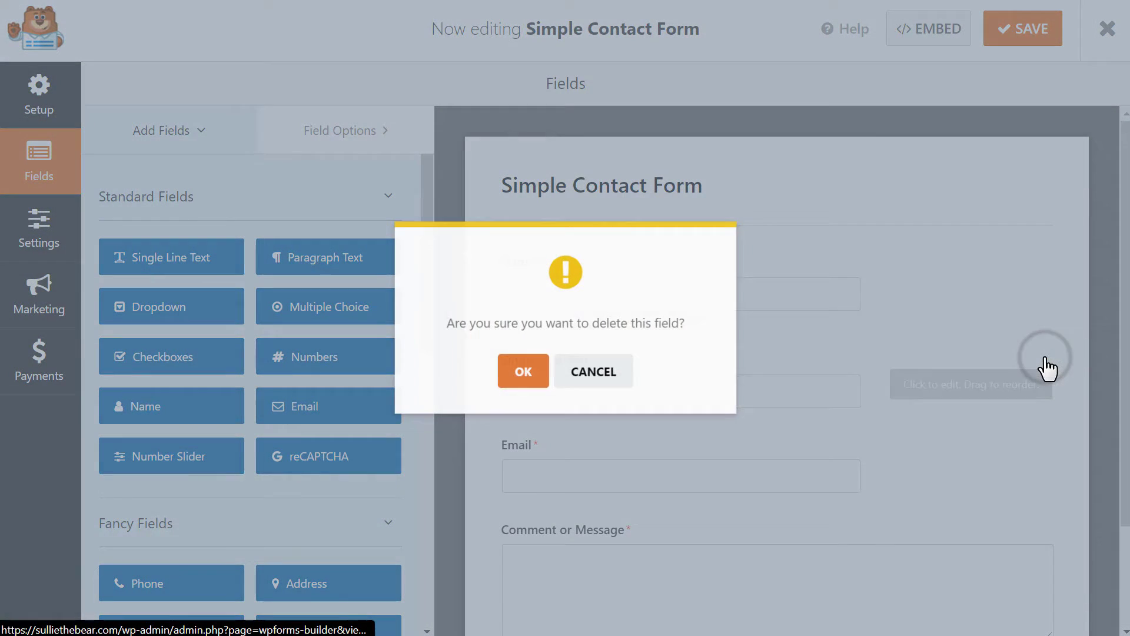
left_click(534, 371)
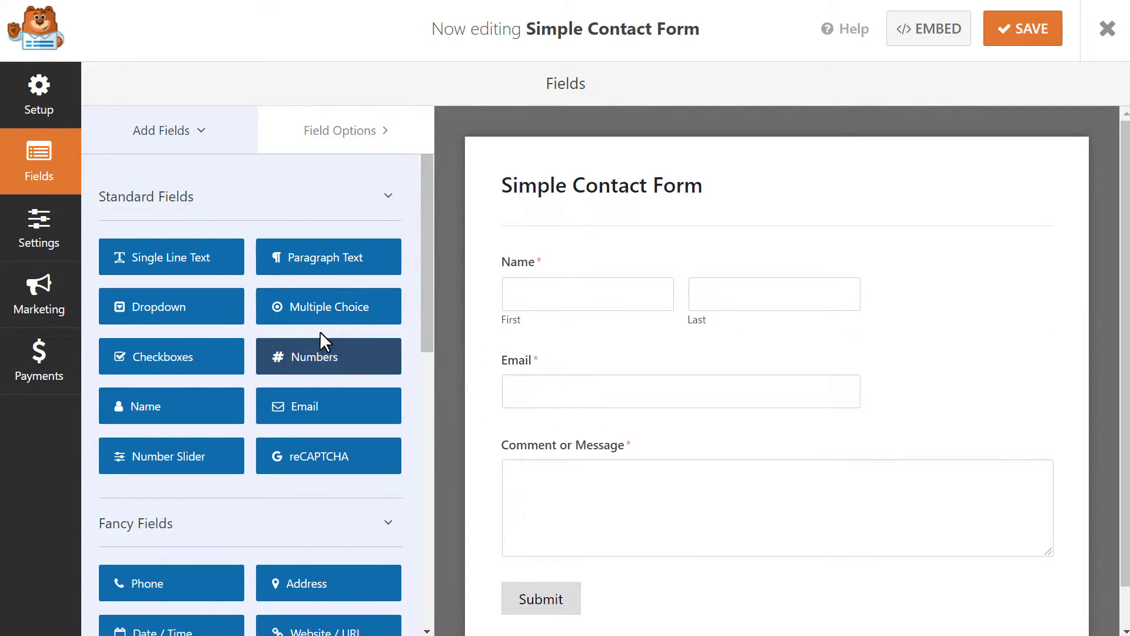
Add a Dropdown labelled 'Who would you like to contact?' with Customer Service, Billing and Technical Support.
left_click_drag(197, 320, 616, 434)
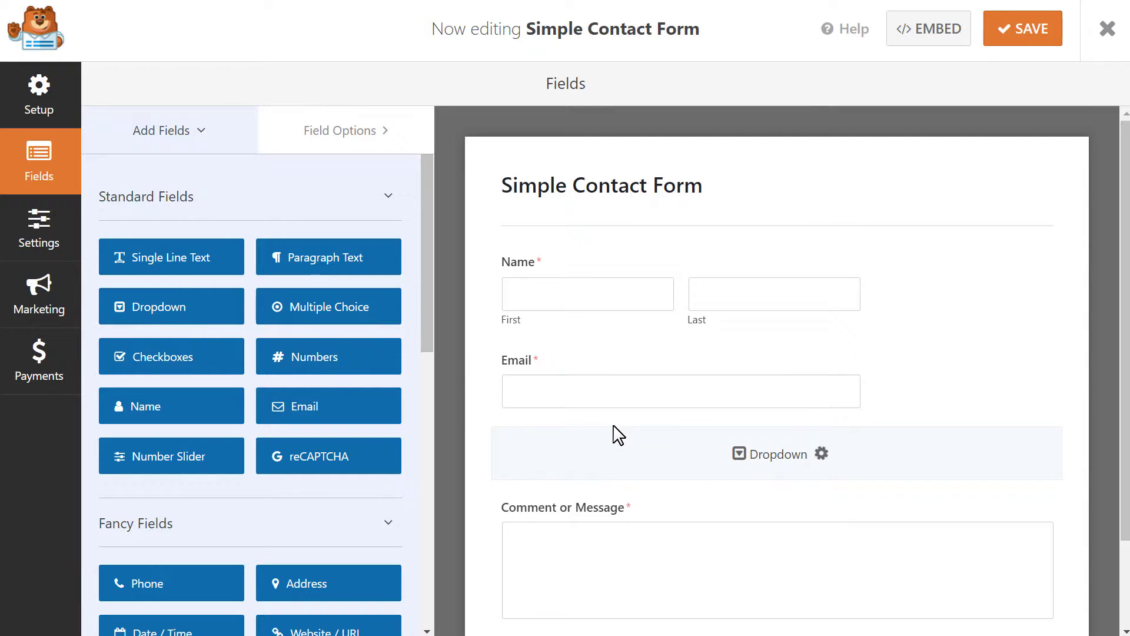
left_click(637, 455)
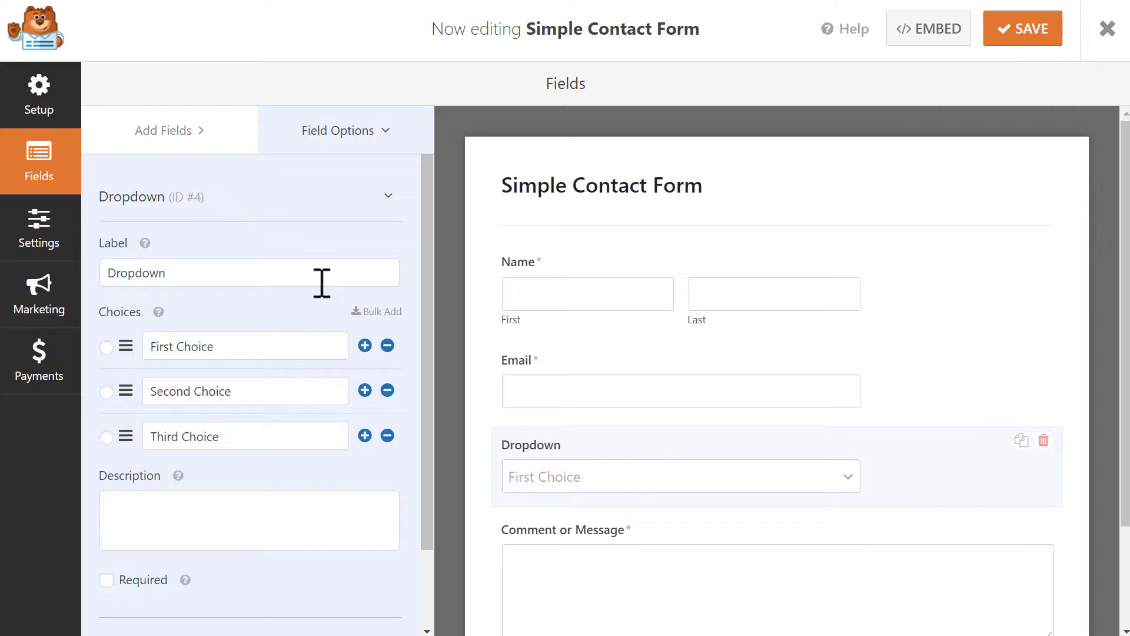
left_click_drag(317, 277, 94, 273)
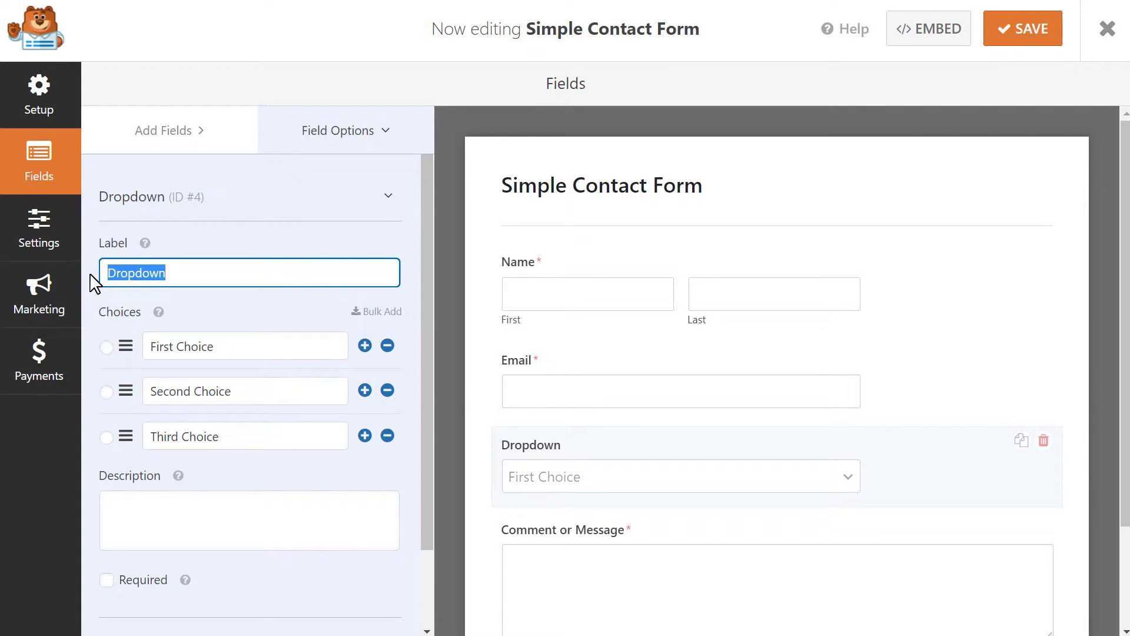
type("Who would yo")
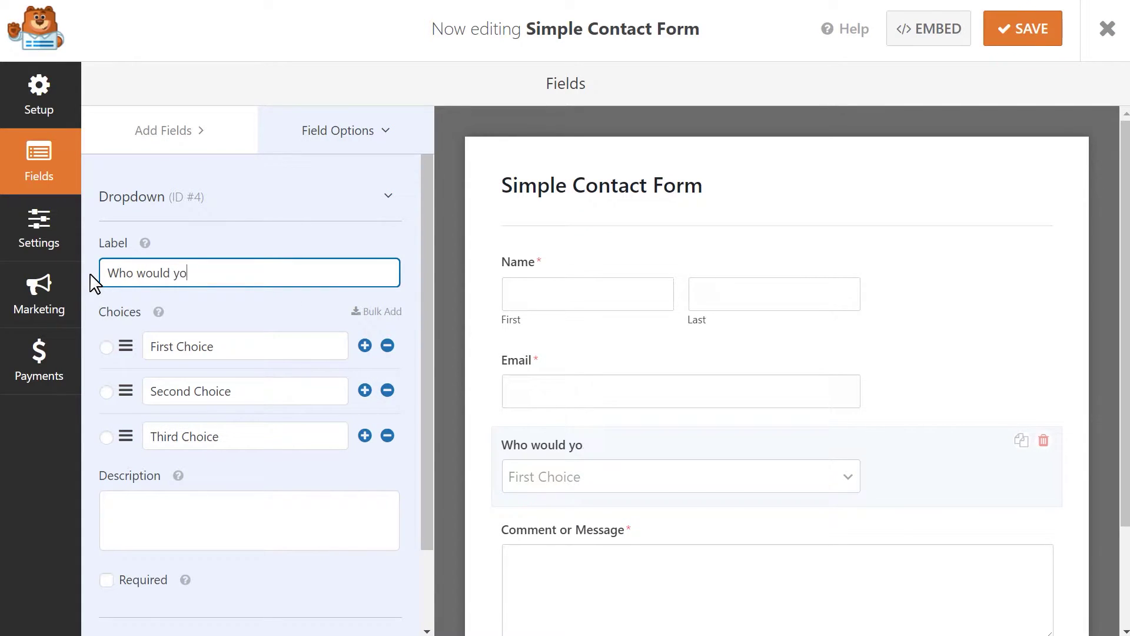
type("u like to contact?")
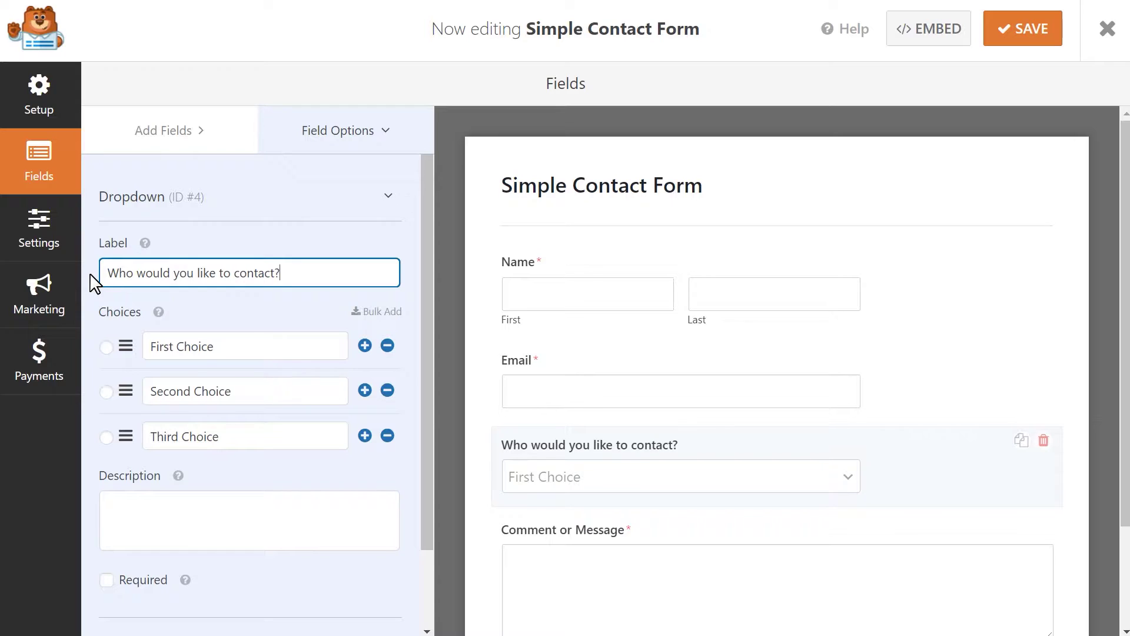
left_click_drag(242, 346, 139, 346)
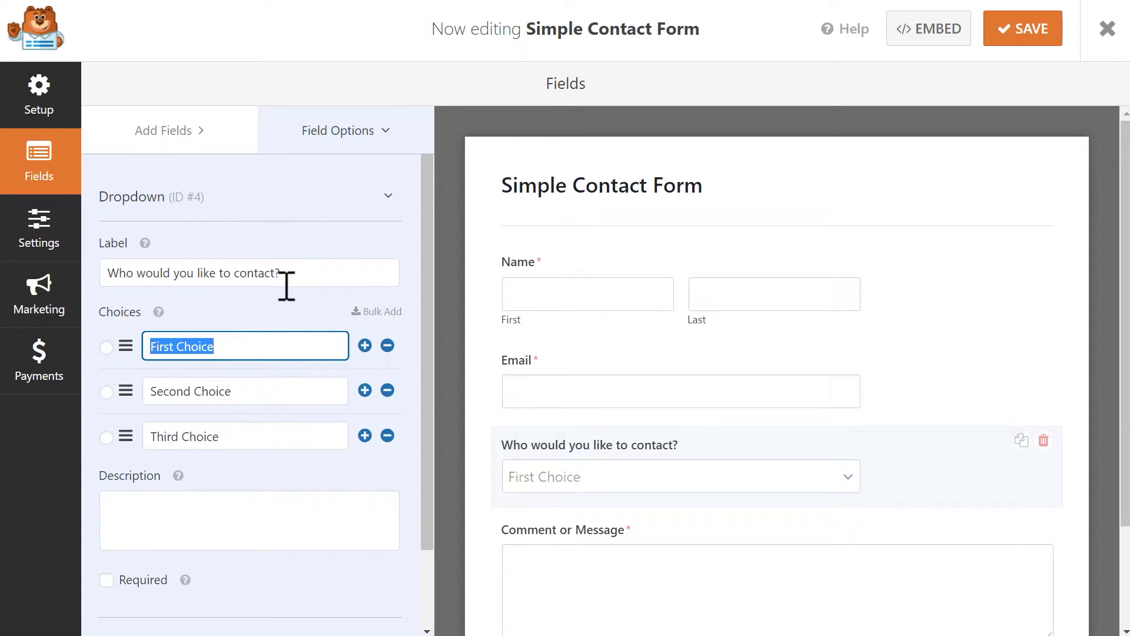
type("Customer")
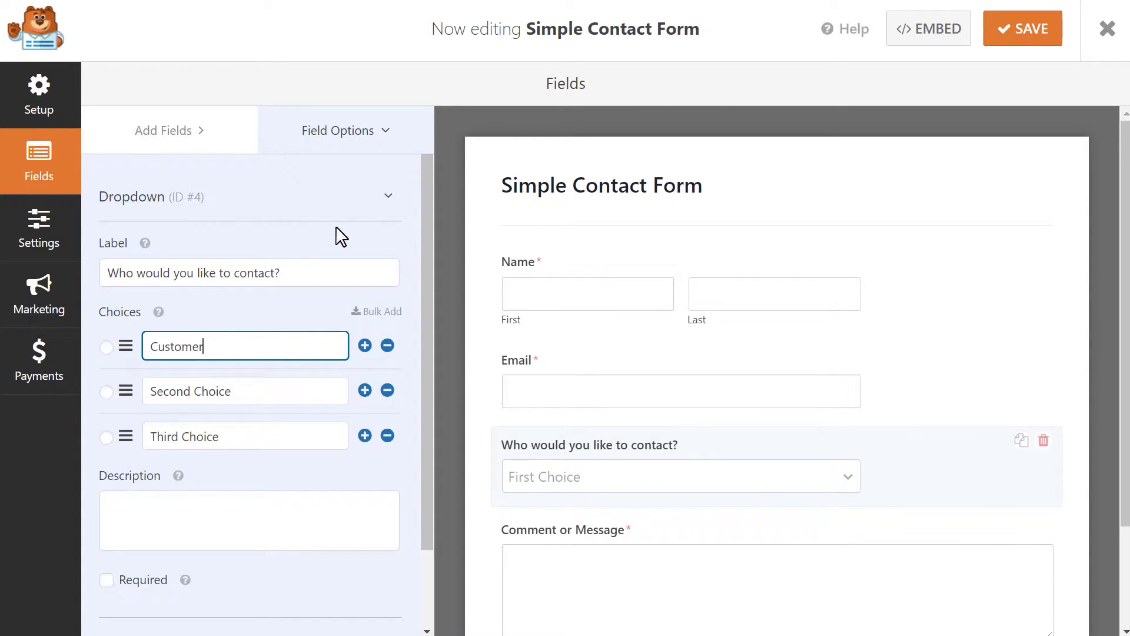
type(" Service")
left_click_drag(305, 390, 39, 368)
type("Billing")
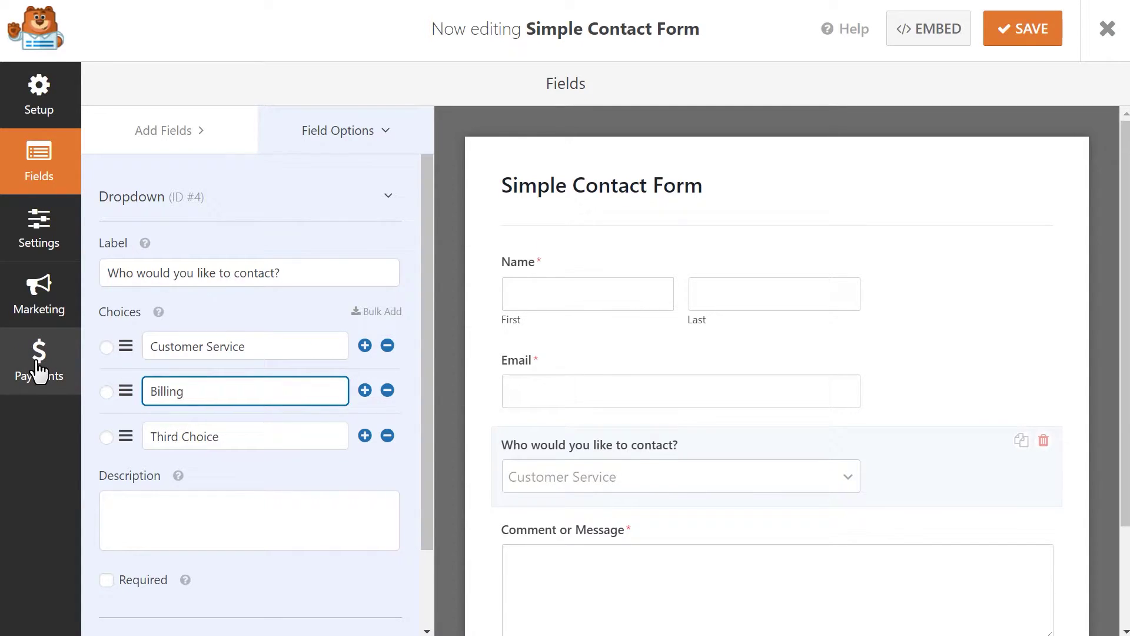
left_click_drag(273, 432, 44, 404)
type("Technical Support")
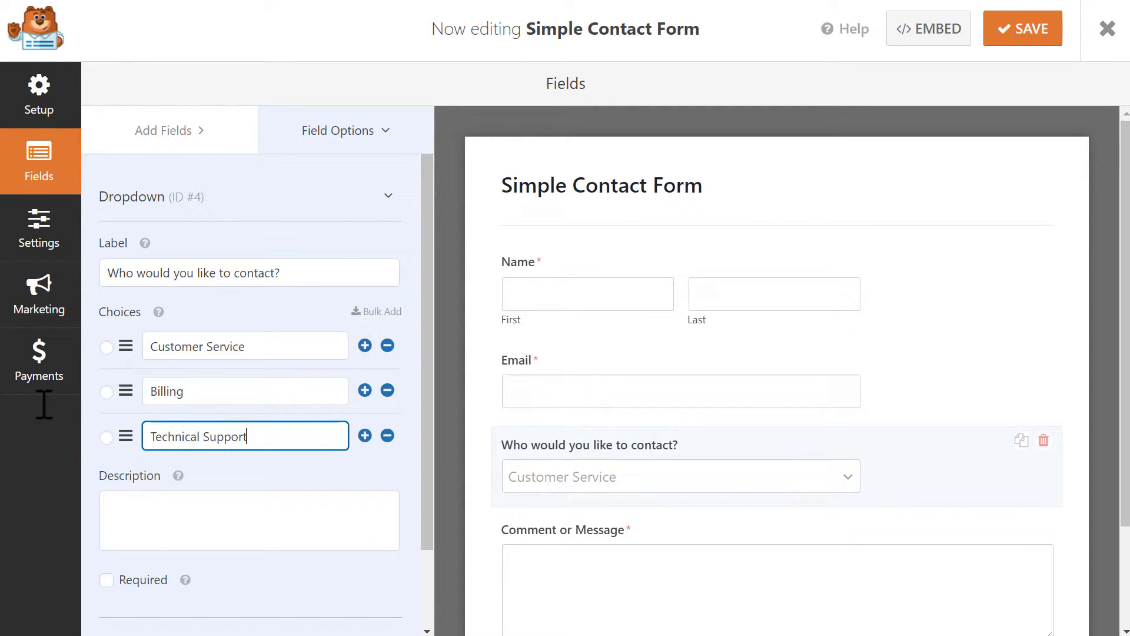
Make the dropdown required with placeholder text 'Please Select', and save the form.
left_click(109, 586)
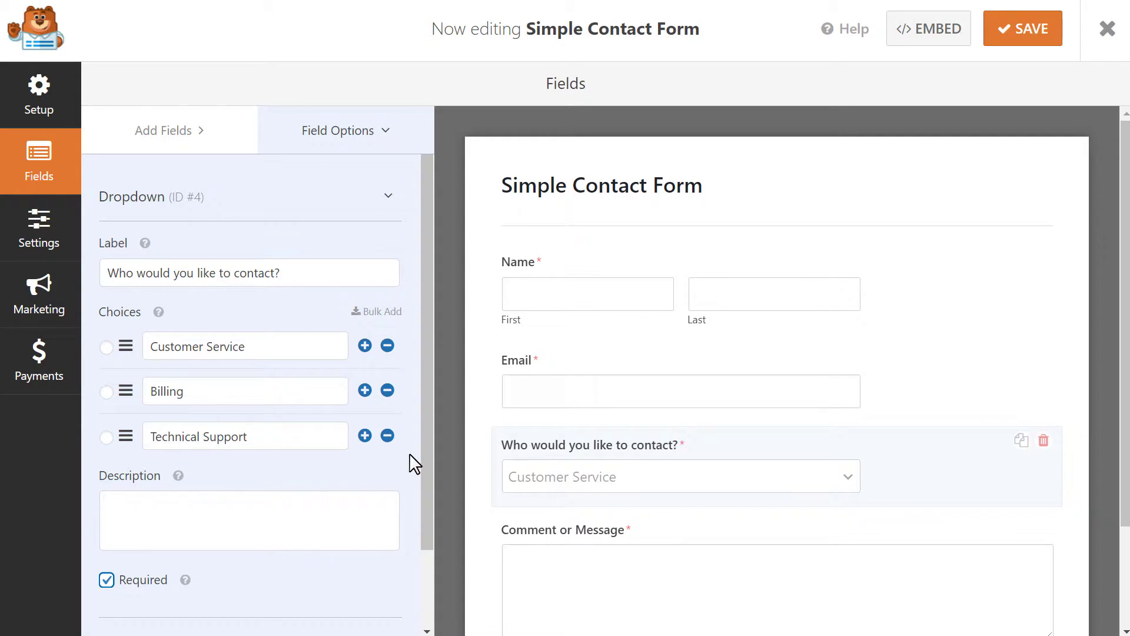
left_click_drag(427, 430, 426, 542)
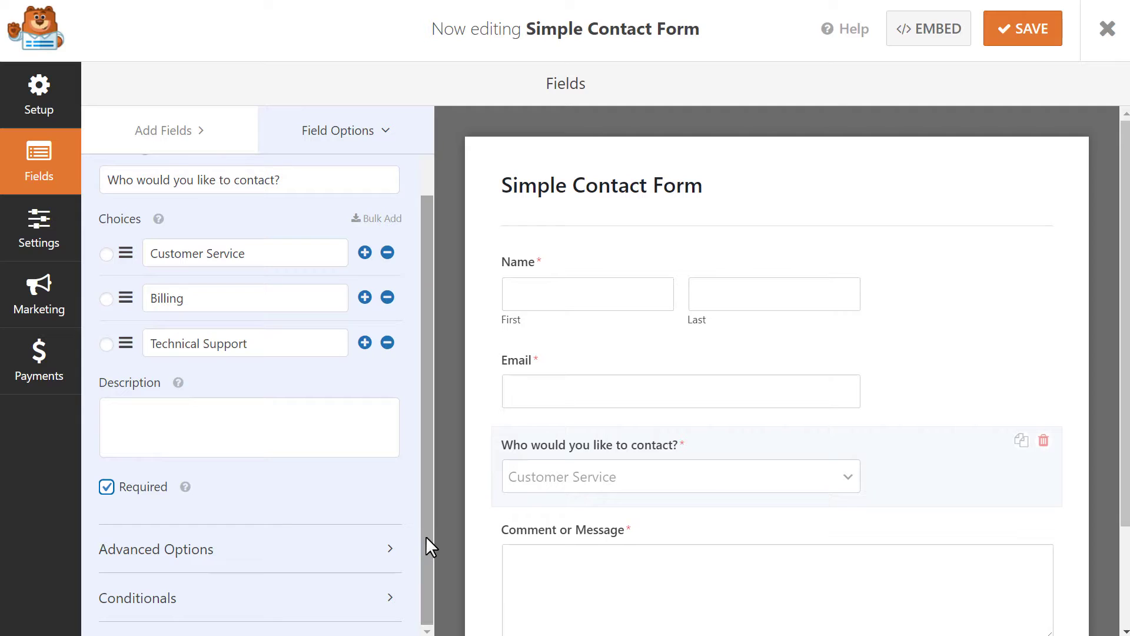
left_click(348, 550)
left_click_drag(428, 372, 430, 555)
left_click(353, 450)
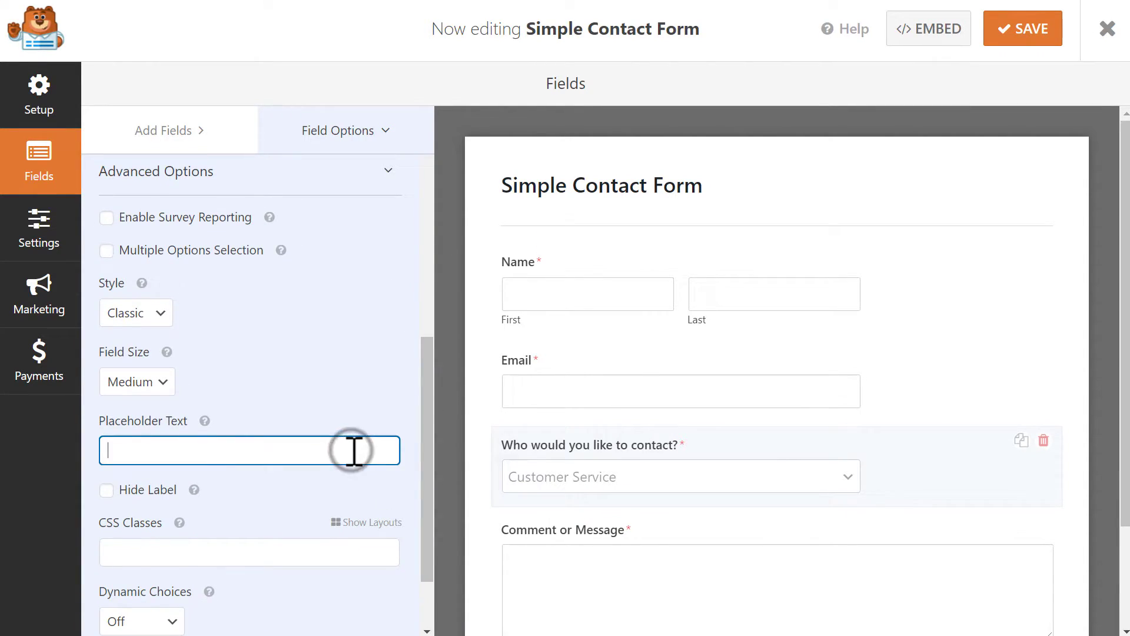
type("Please Select")
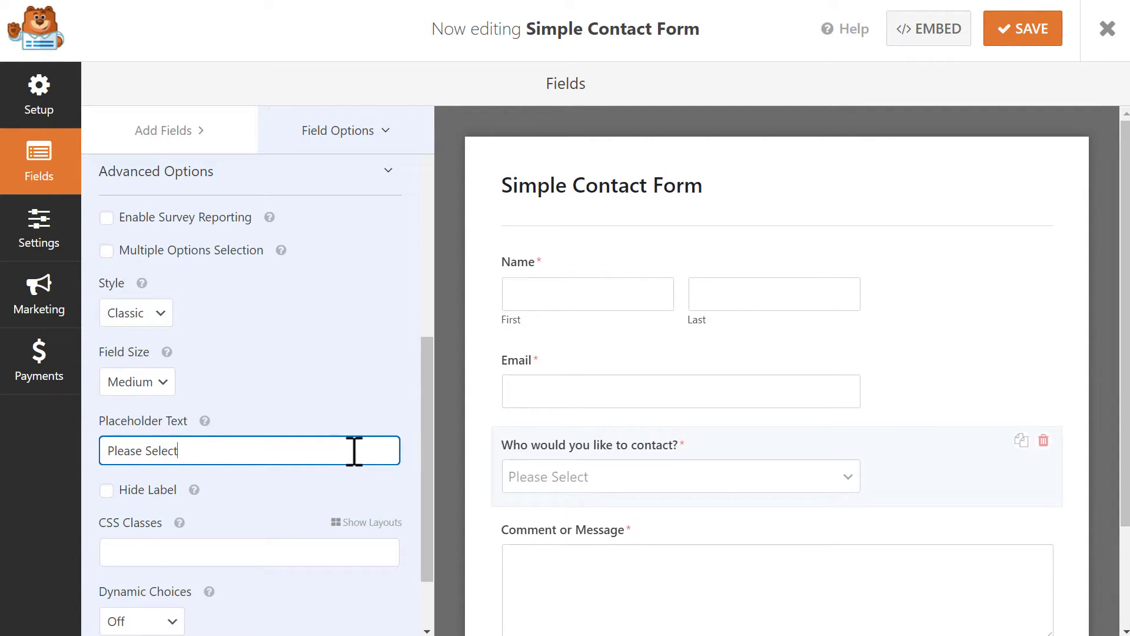
left_click(1030, 49)
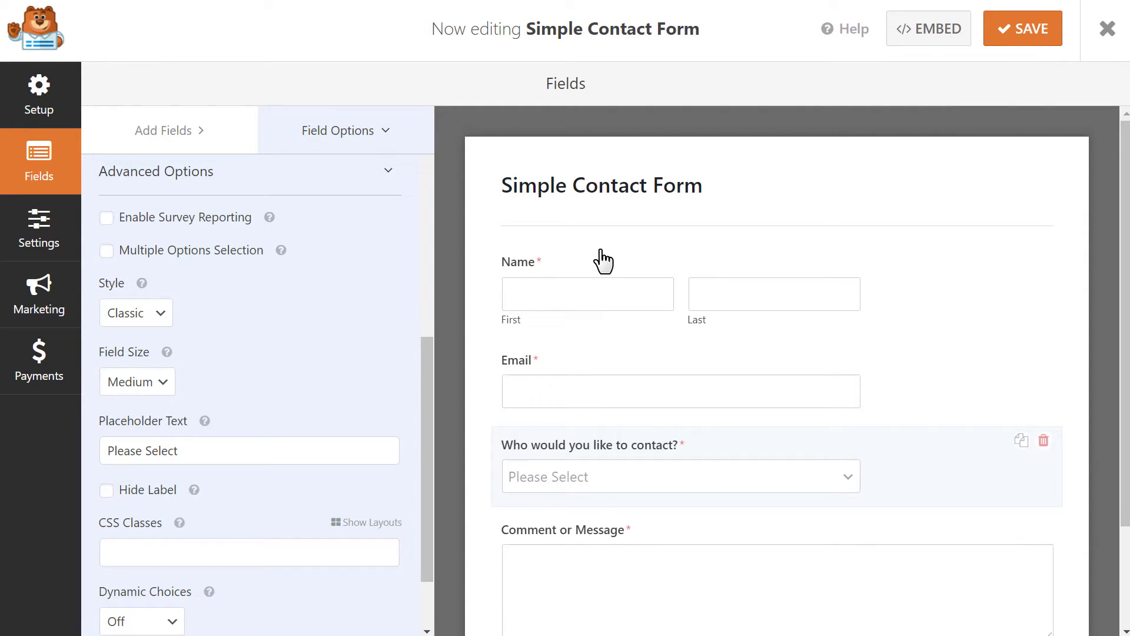
Replace {admin_email} in the Default Notification's Send To field with the customer service e-mail address.
left_click(46, 231)
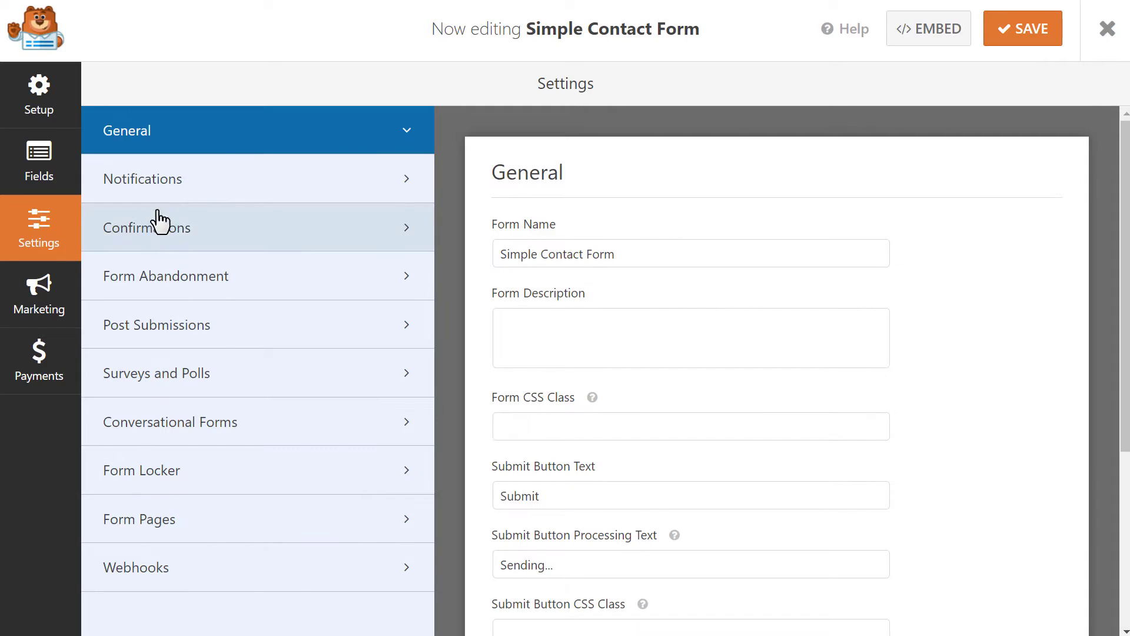
left_click(229, 183)
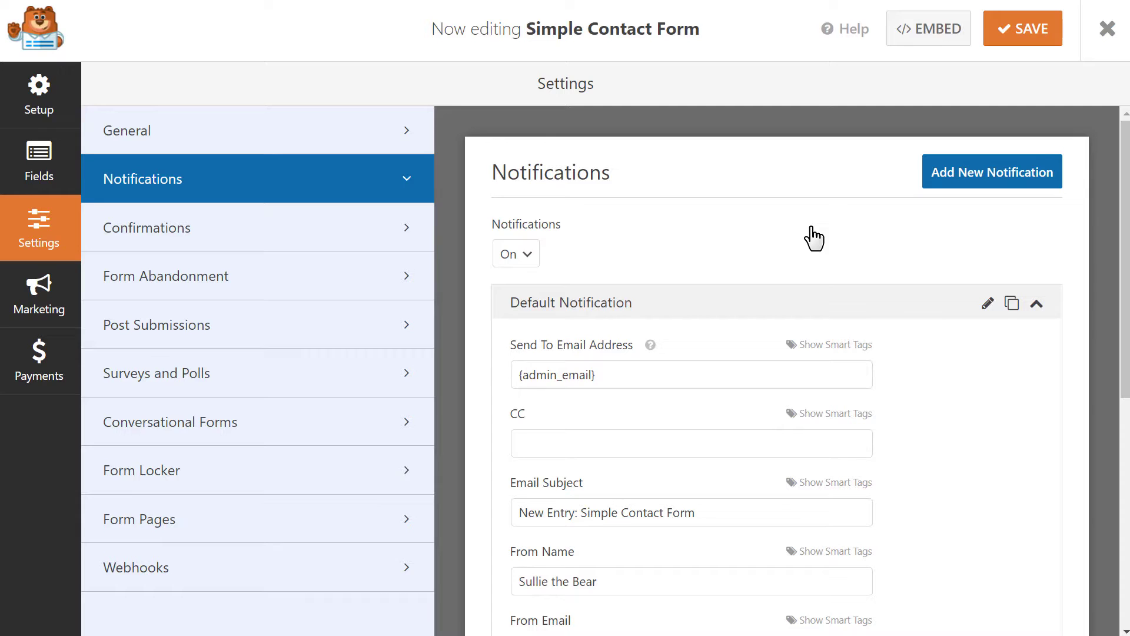
left_click(709, 376)
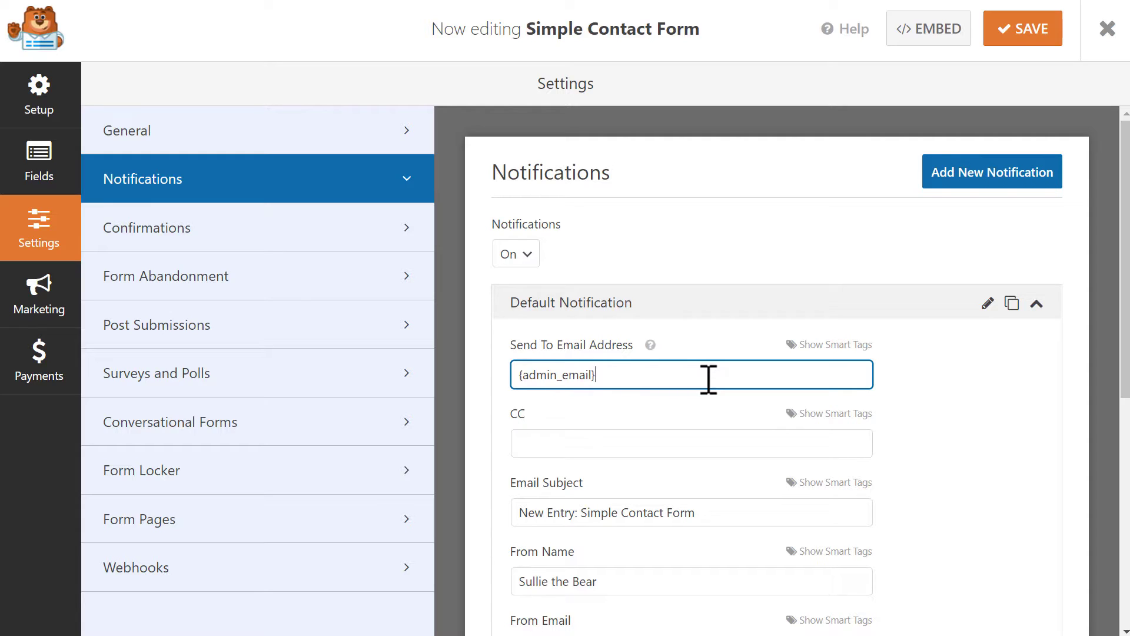
type(",")
left_click_drag(708, 377, 505, 402)
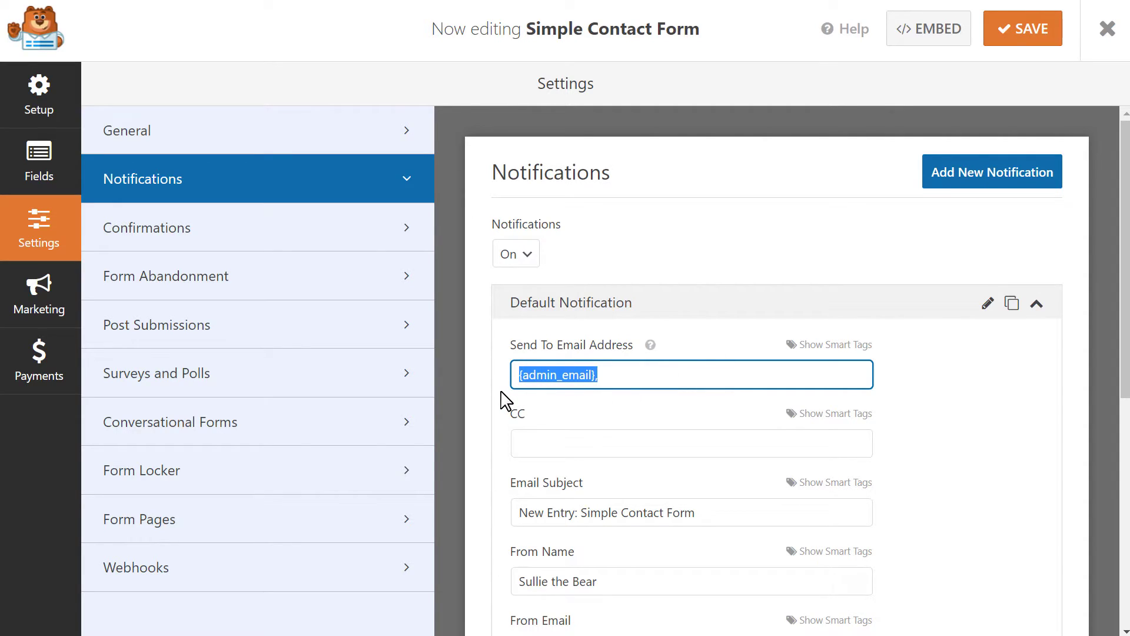
key("BackSpace")
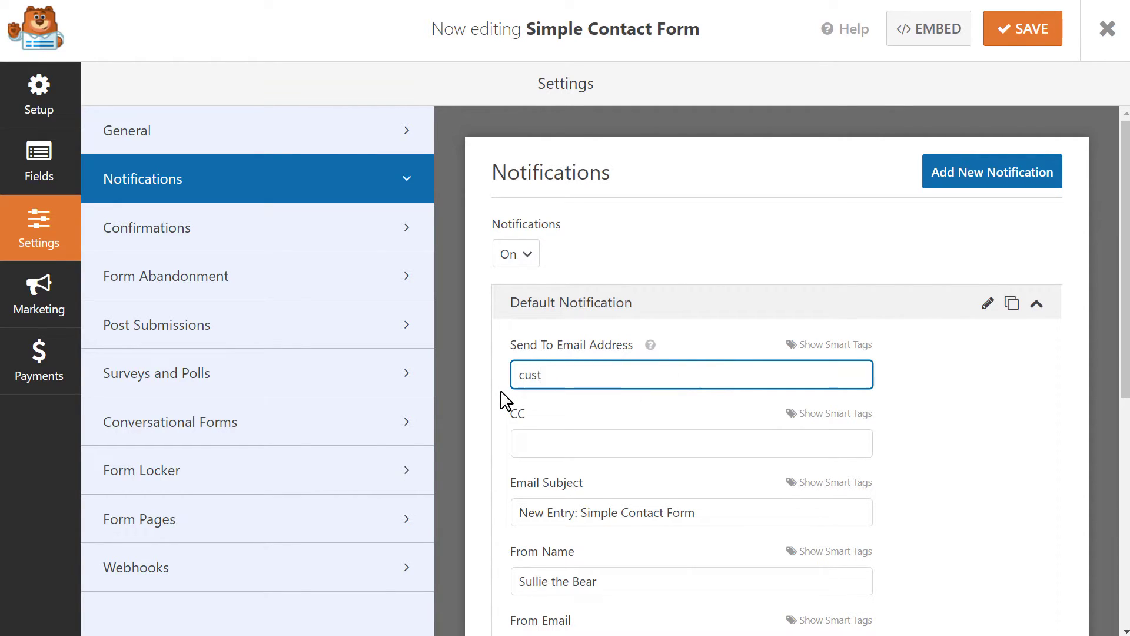
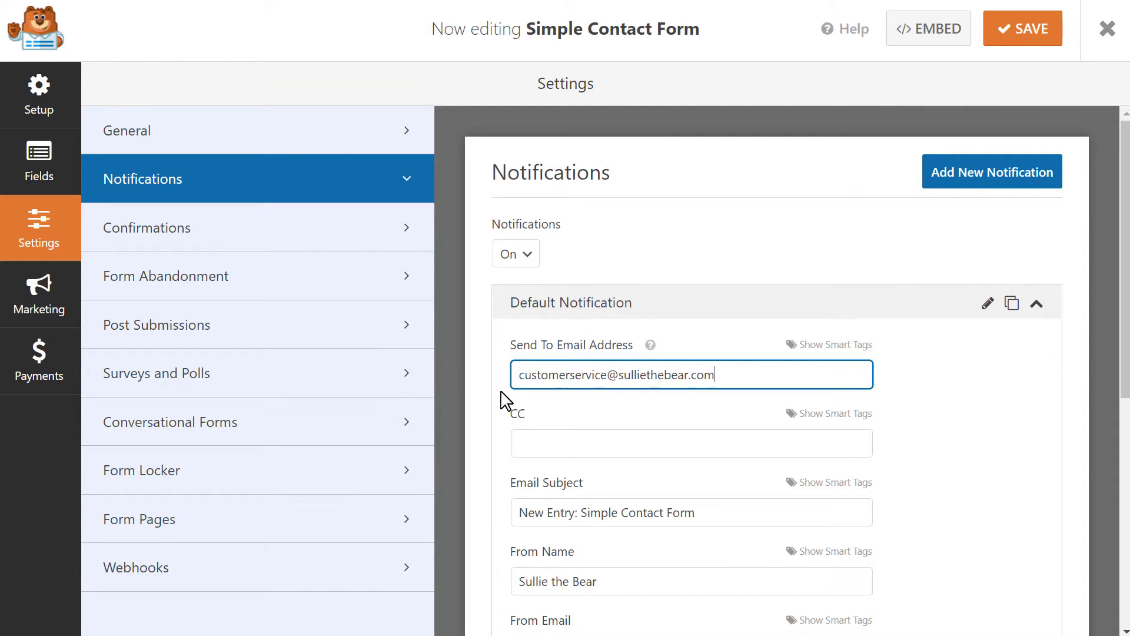
left_click(505, 400)
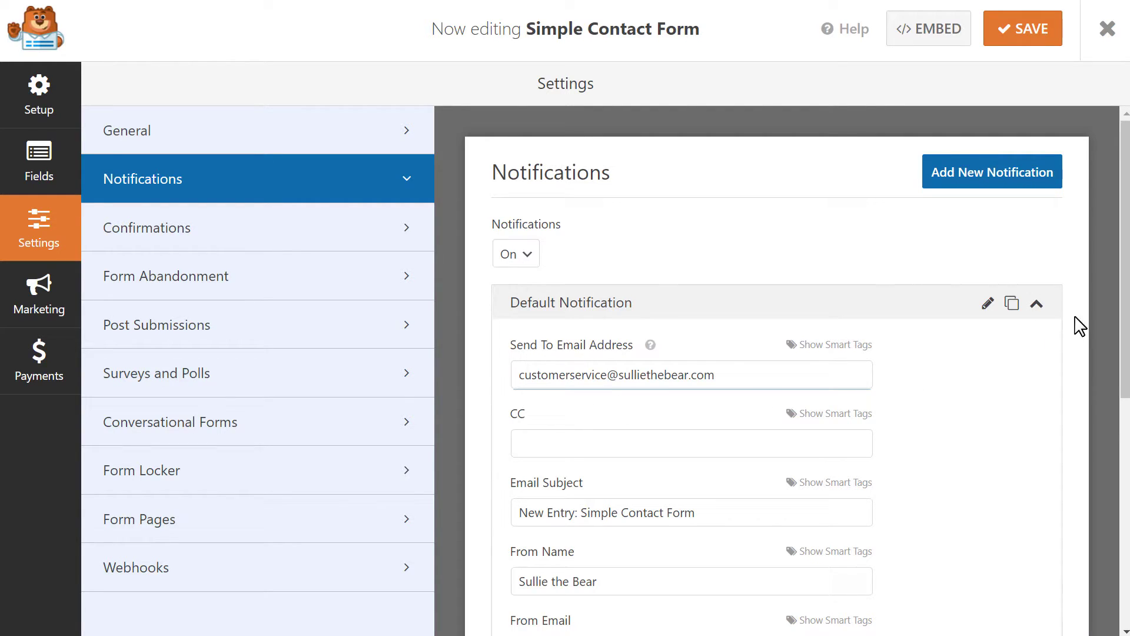
left_click_drag(1120, 292, 1120, 523)
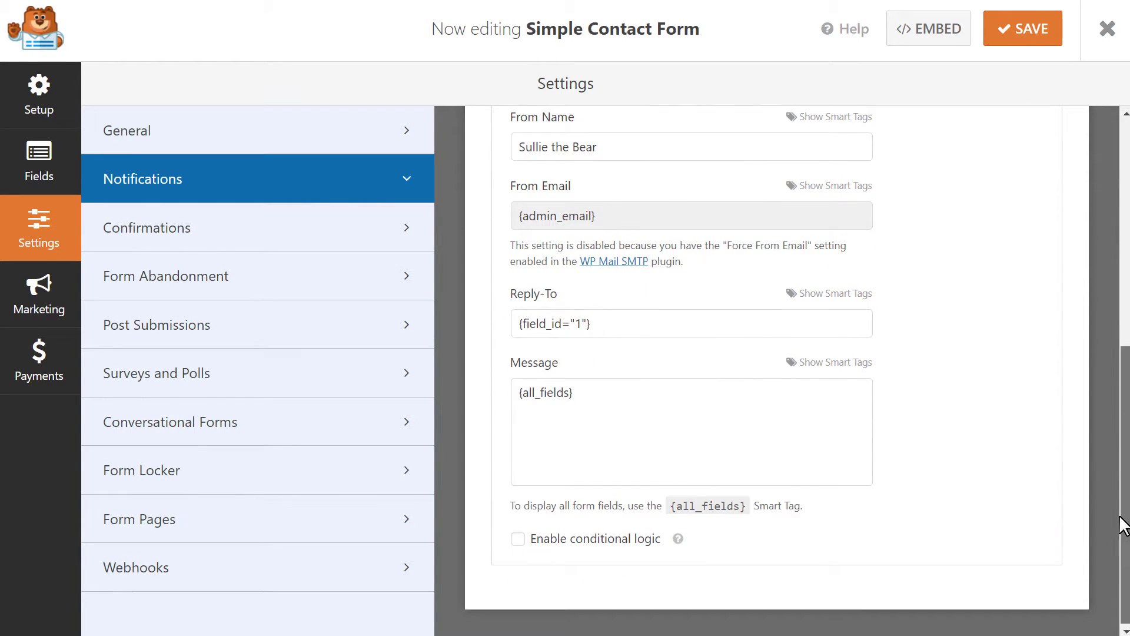
Enable conditional logic: send only if 'Who would you like to contact?' is Customer Service.
left_click(518, 538)
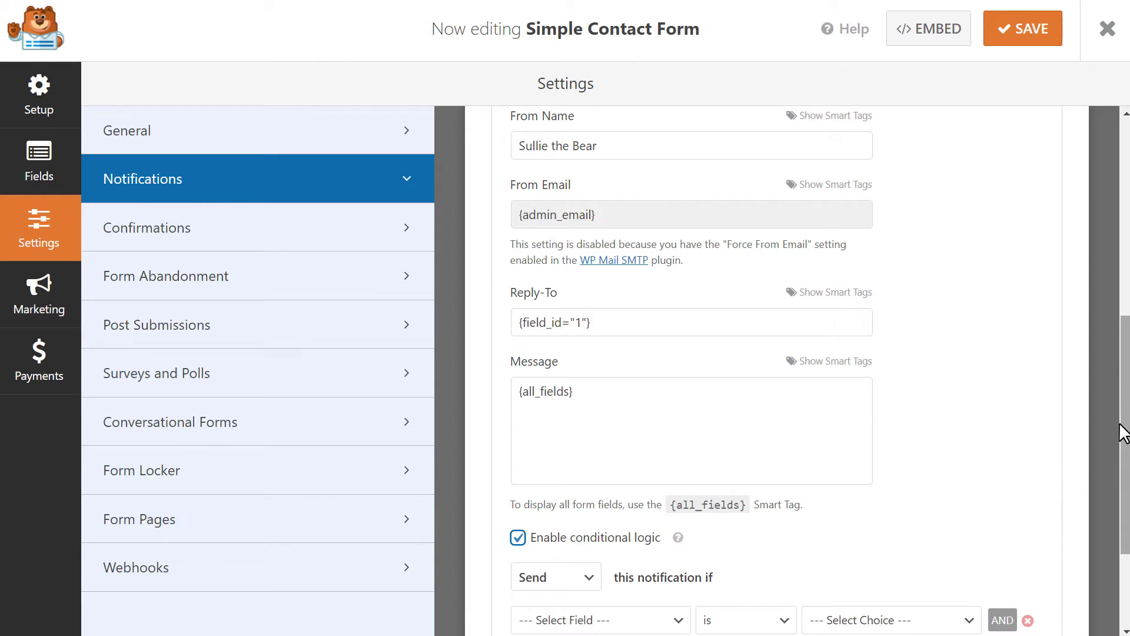
left_click_drag(1112, 454, 1113, 496)
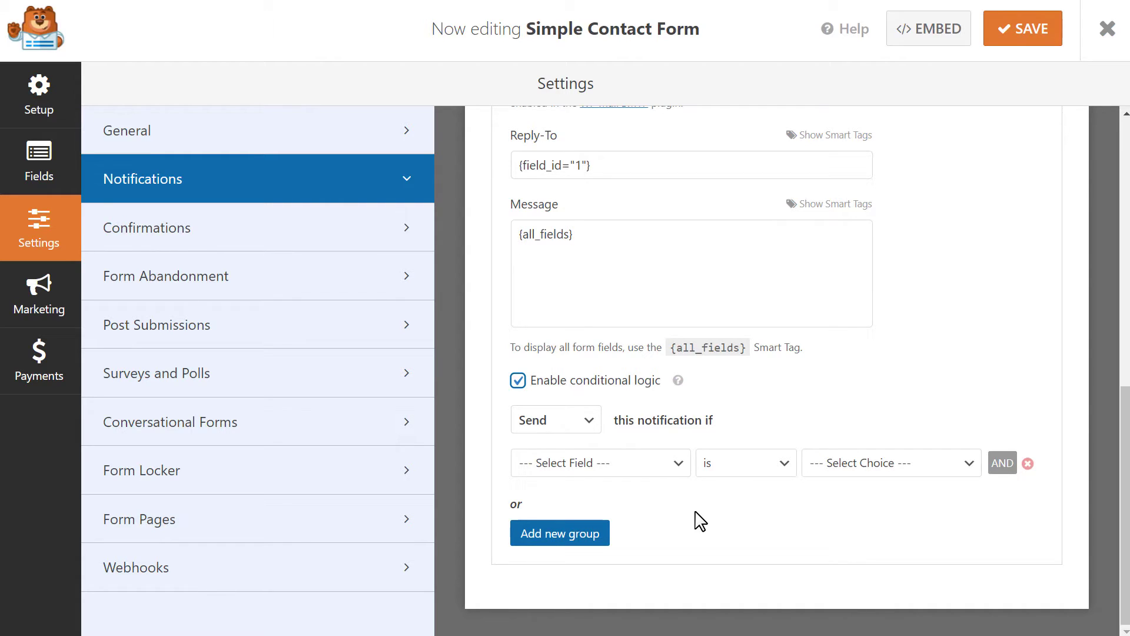
left_click(667, 466)
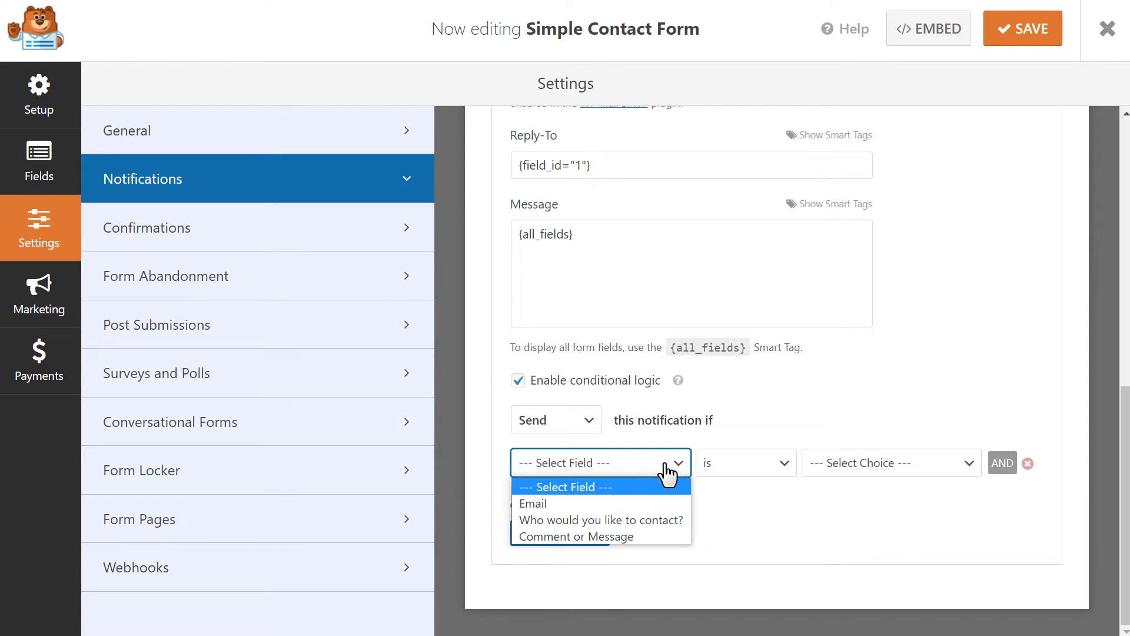
left_click(669, 521)
left_click(880, 462)
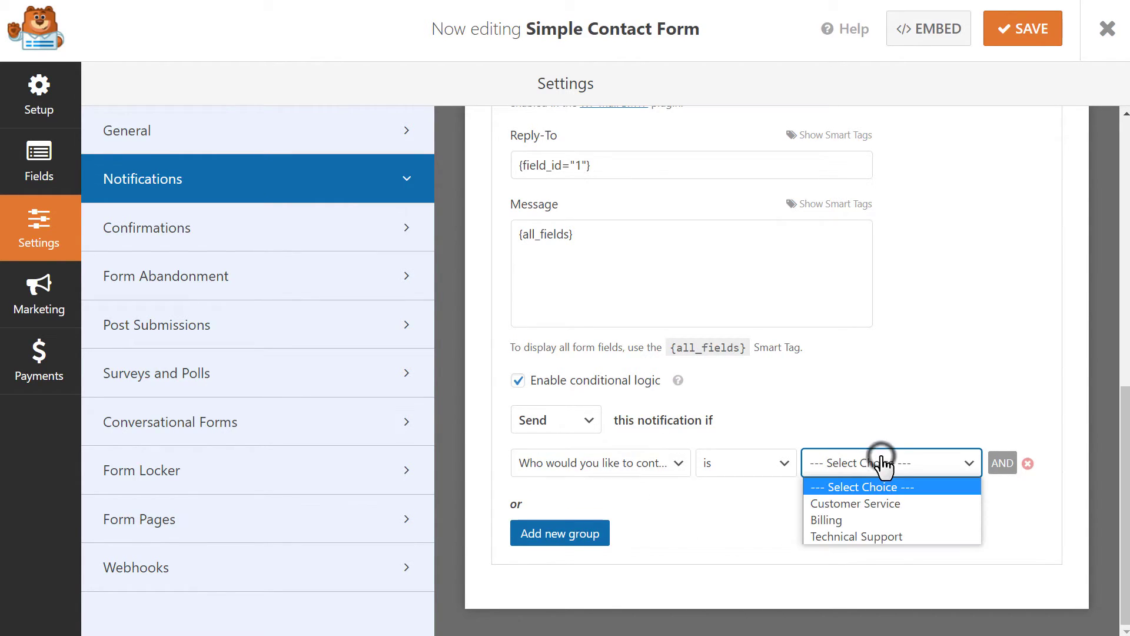
left_click(886, 504)
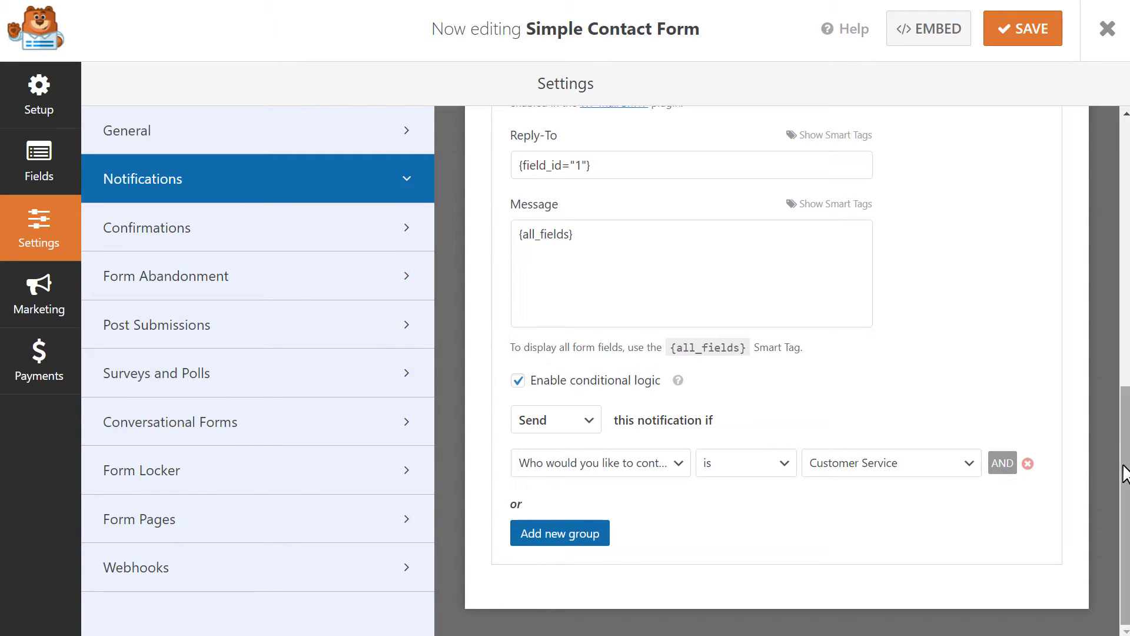
left_click_drag(1124, 442, 1124, 213)
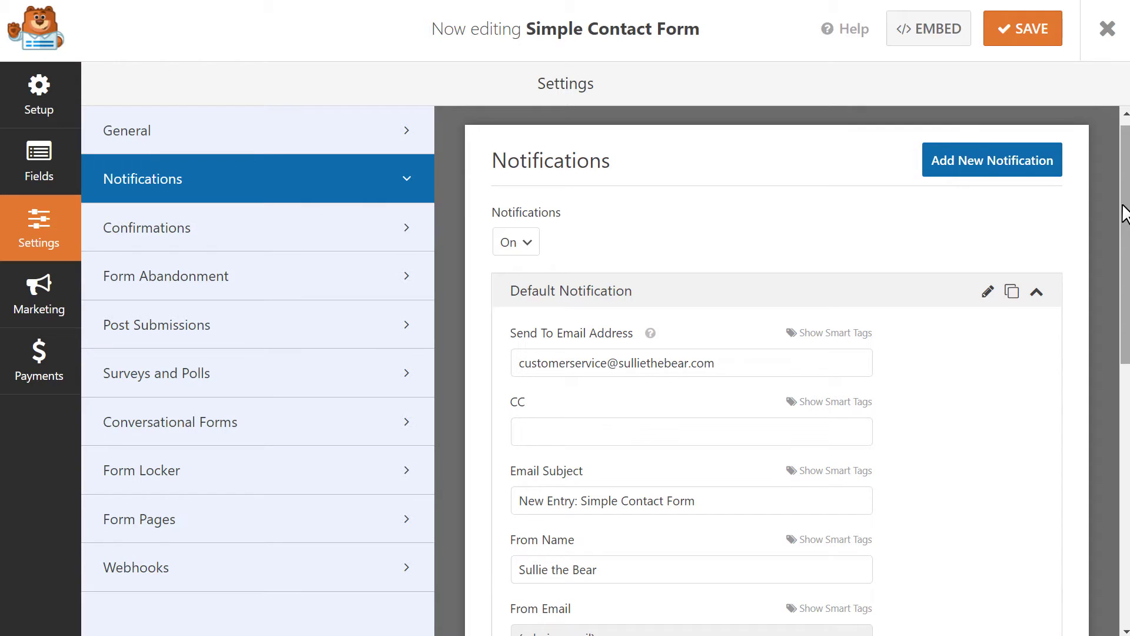
Clone the default notification, change the recipient mailbox to 'billing', and set its condition to Billing.
left_click(1010, 293)
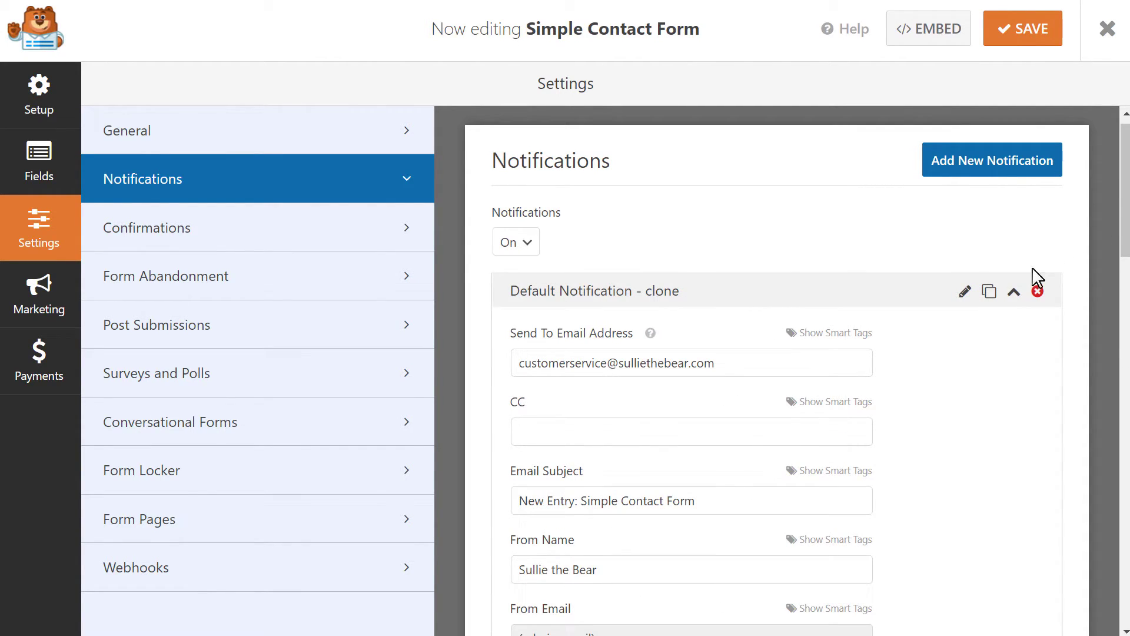
left_click_drag(1124, 212, 1124, 250)
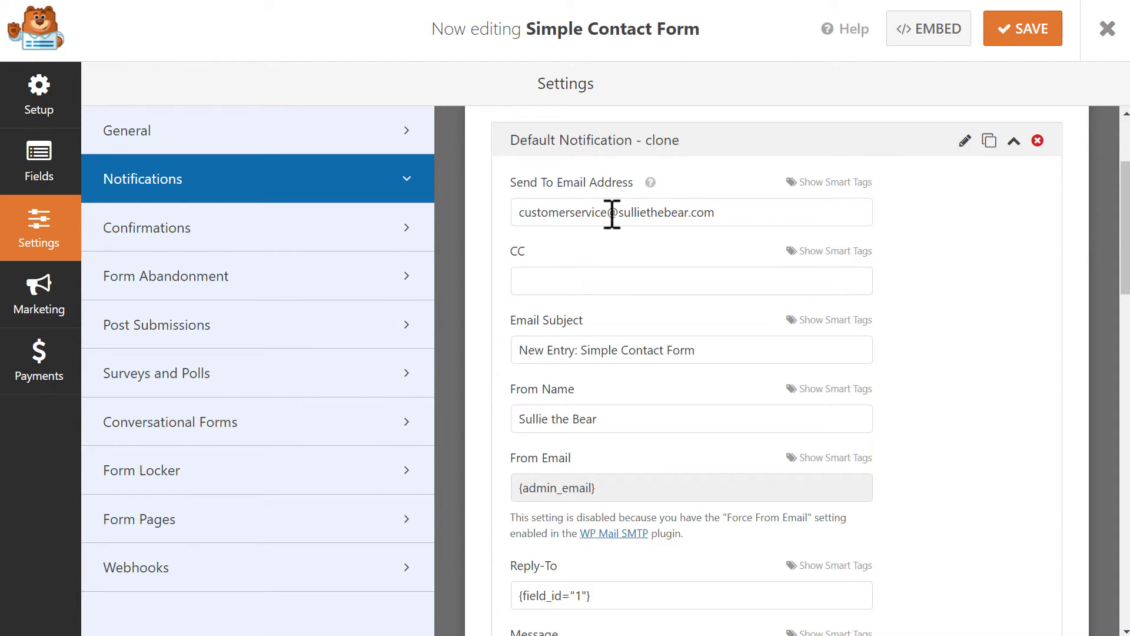
left_click_drag(607, 213, 500, 223)
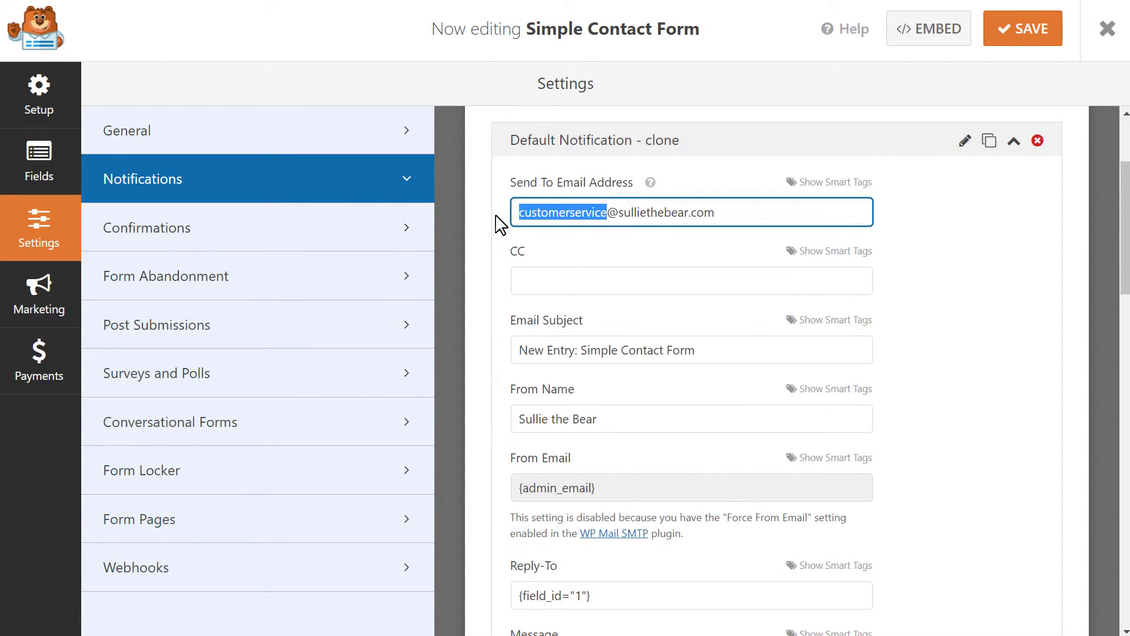
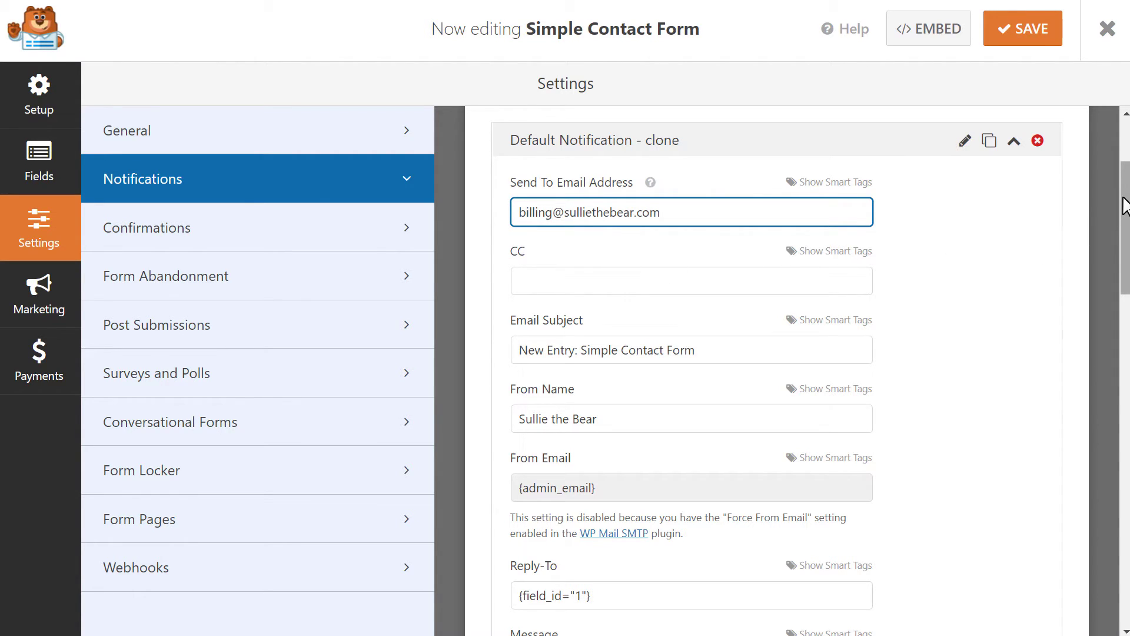
scroll(1123, 211, "down", 1)
left_click_drag(1123, 210, 1107, 299)
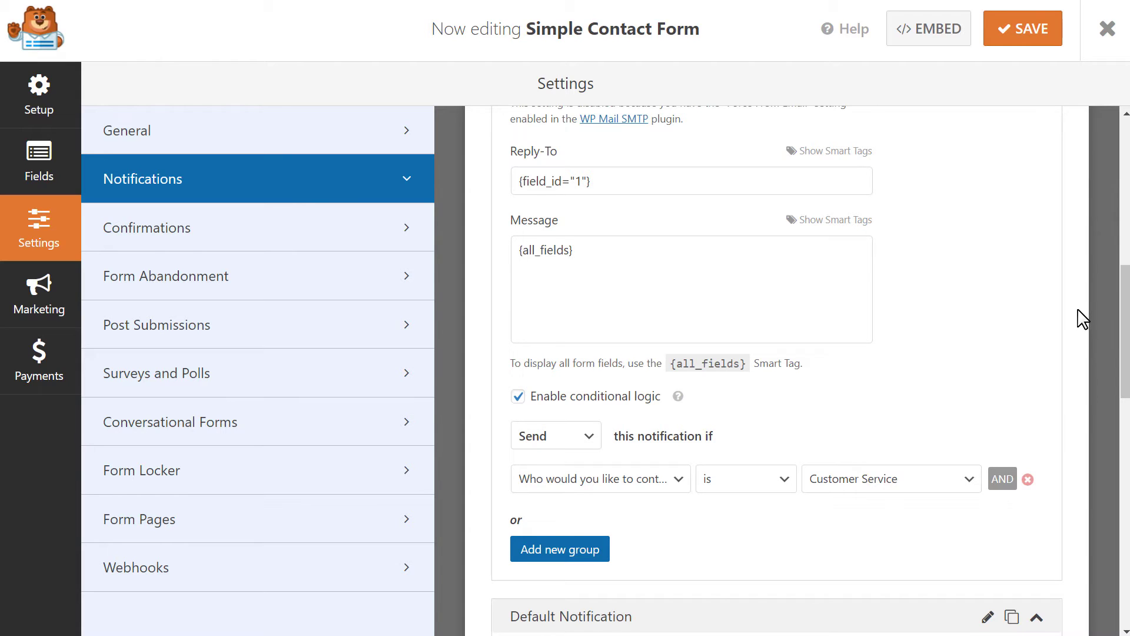
left_click(683, 489)
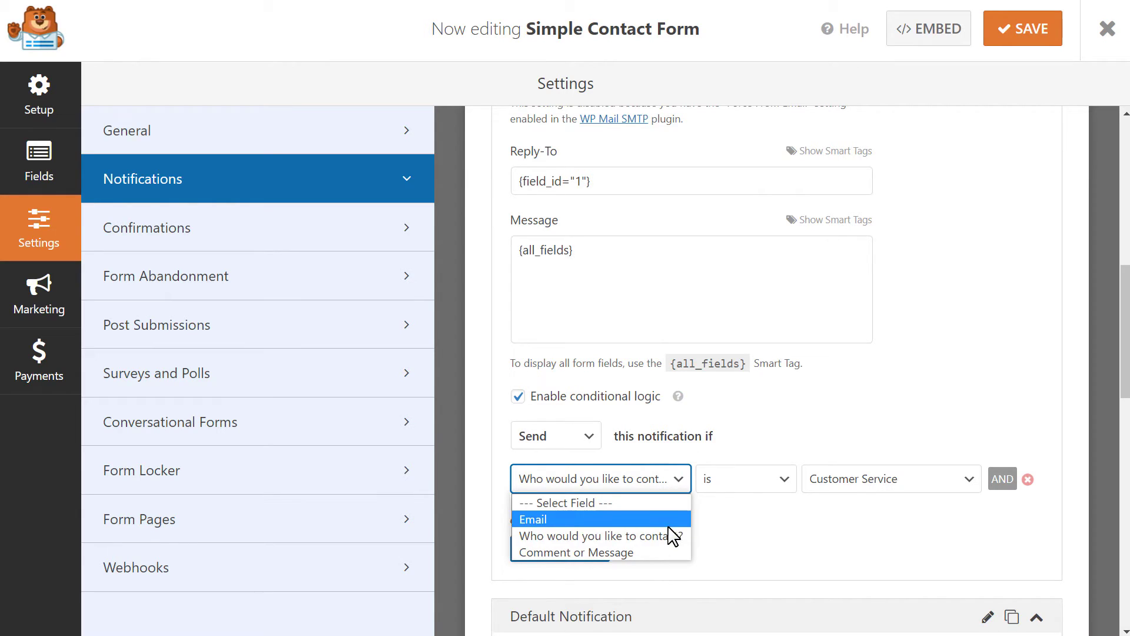
left_click(671, 535)
left_click(909, 488)
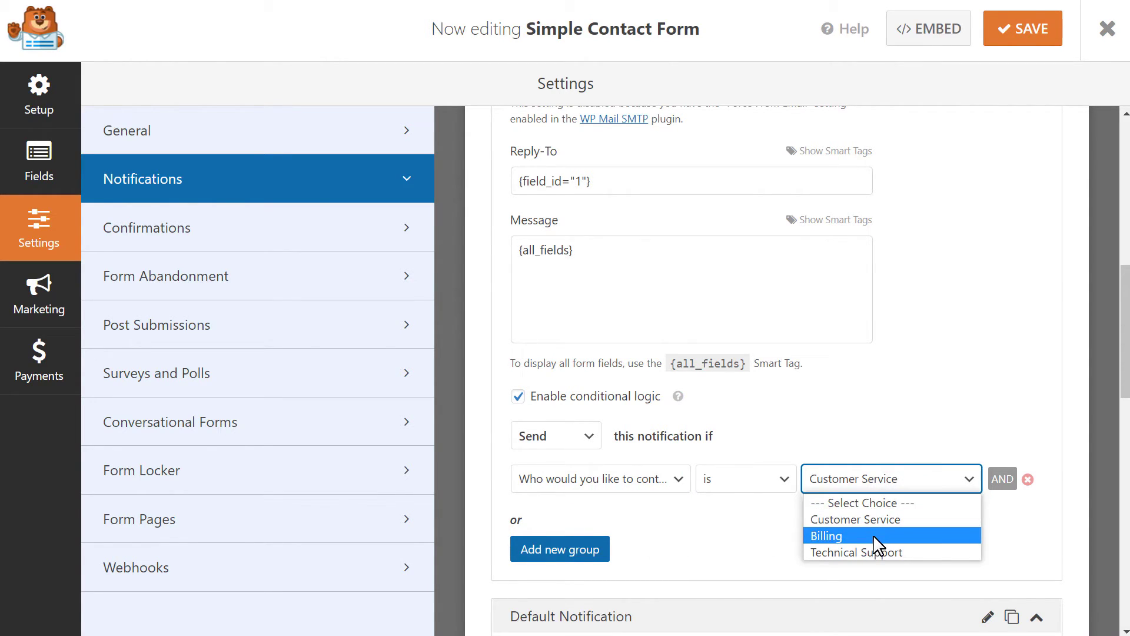
left_click(874, 535)
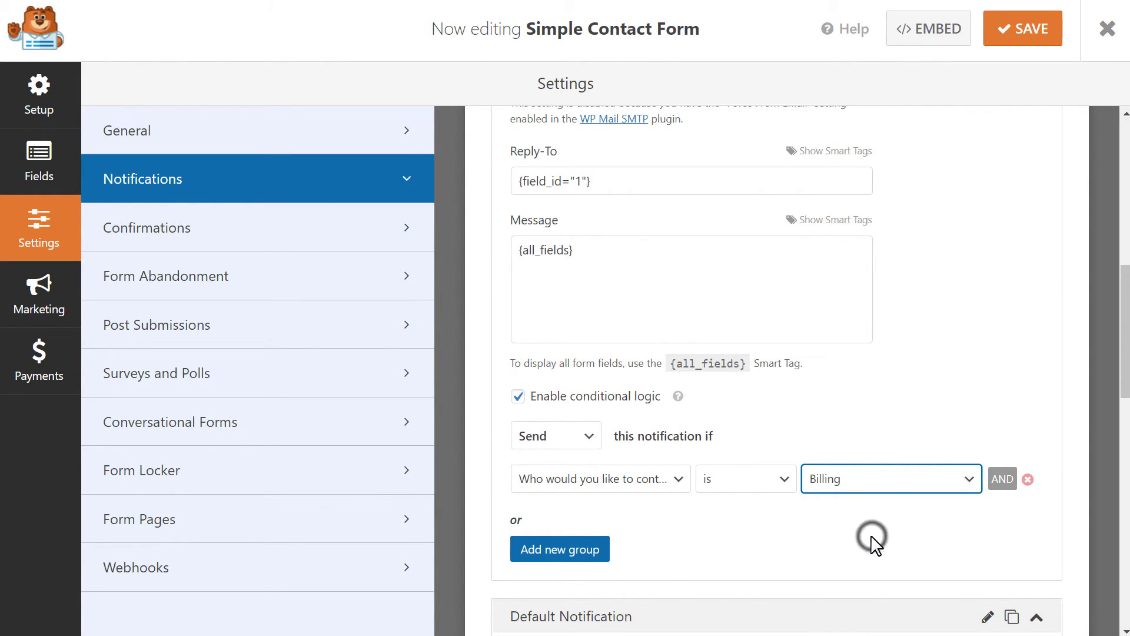
triple_click(1118, 377)
scroll(1118, 368, "up", 10)
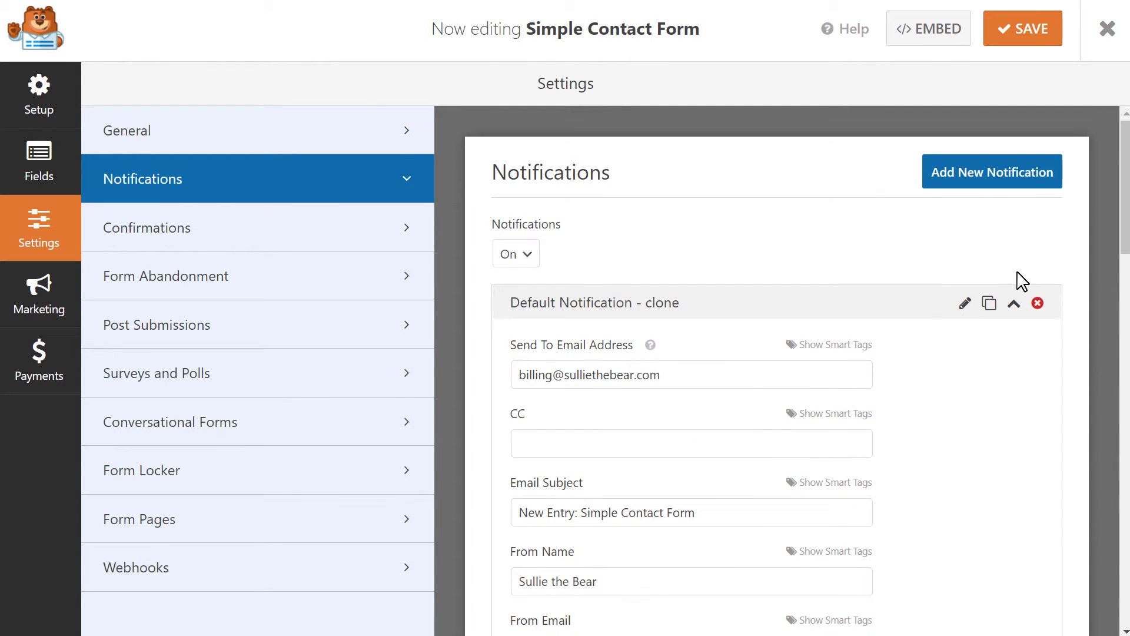
Clone the billing notification, change its recipient mailbox to 'tech', and save the form.
left_click(989, 303)
left_click_drag(553, 376, 486, 384)
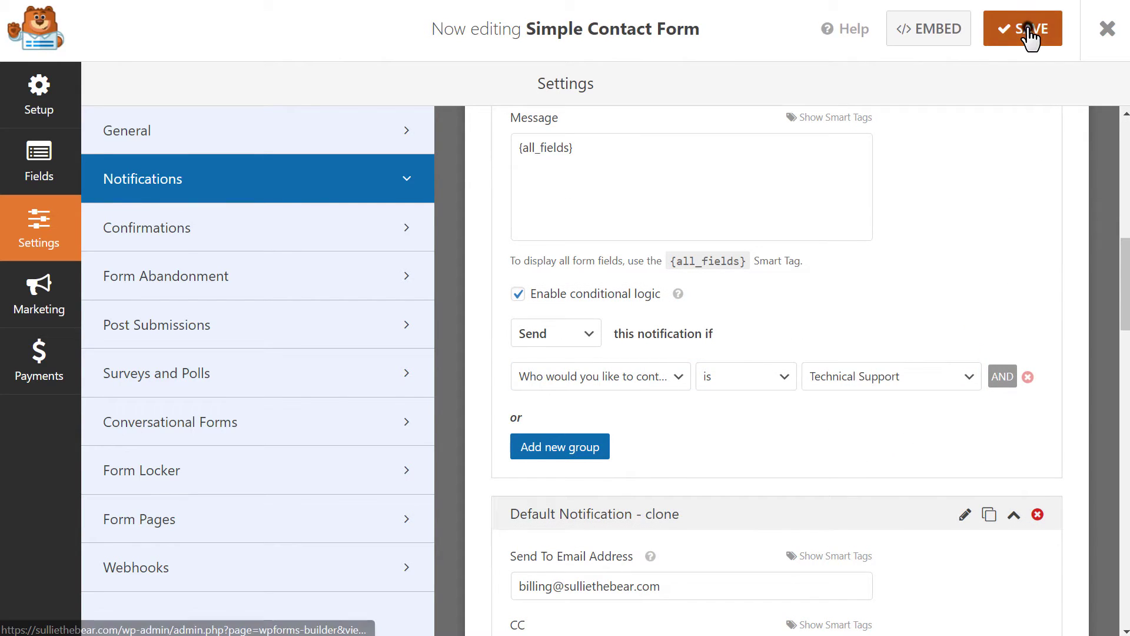
left_click(1029, 34)
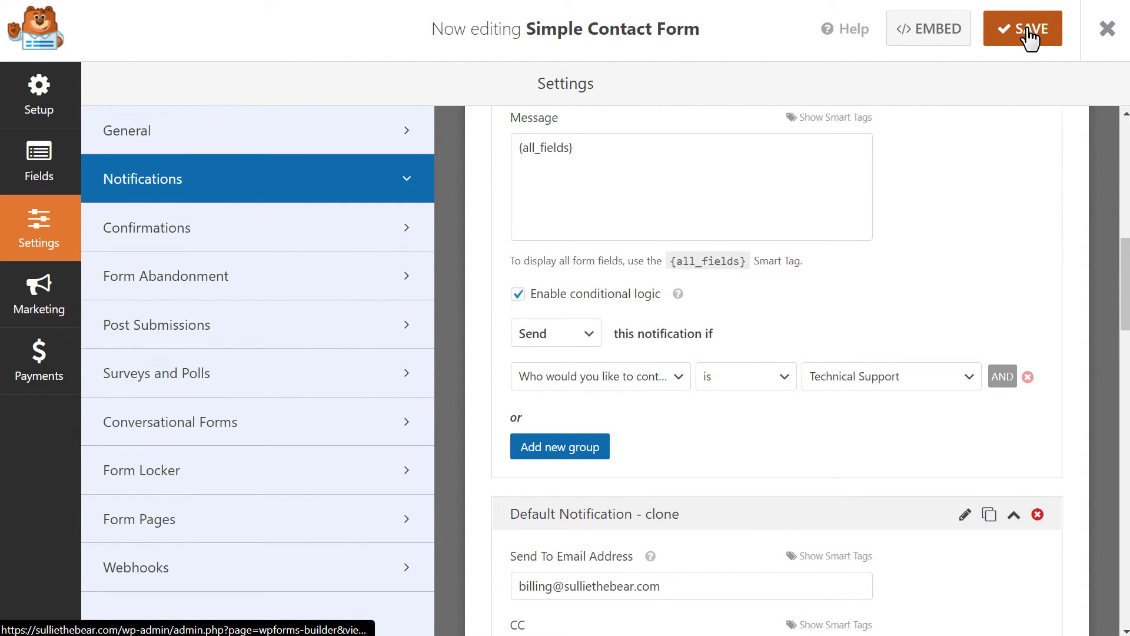
In Confirmations, try Message and then Show Page with the Thank You page.
left_click(347, 232)
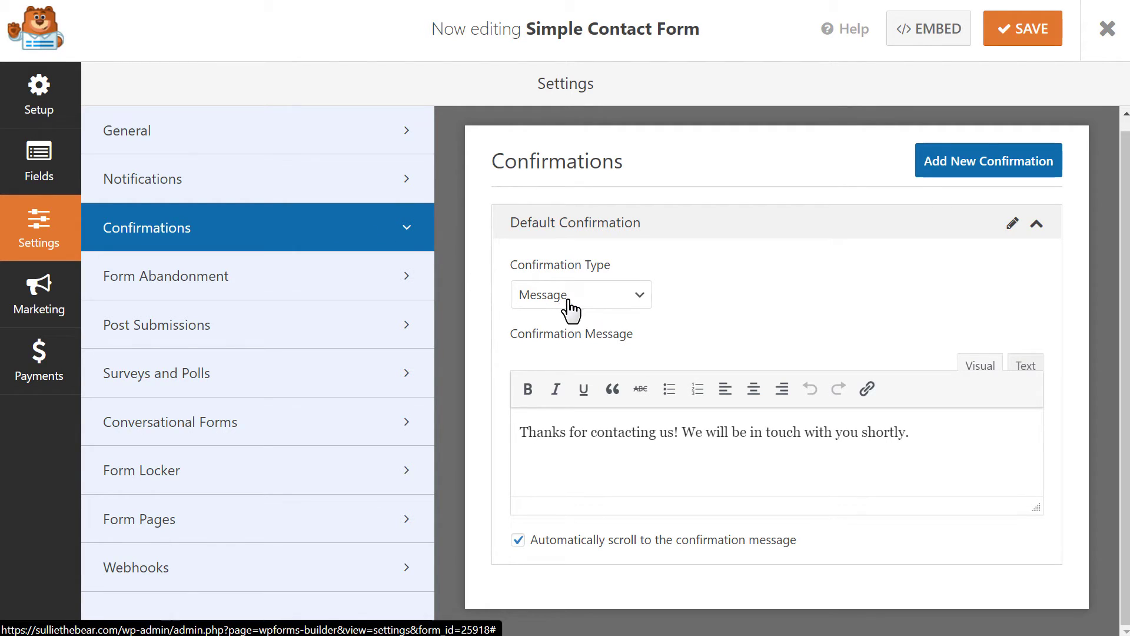
left_click(643, 297)
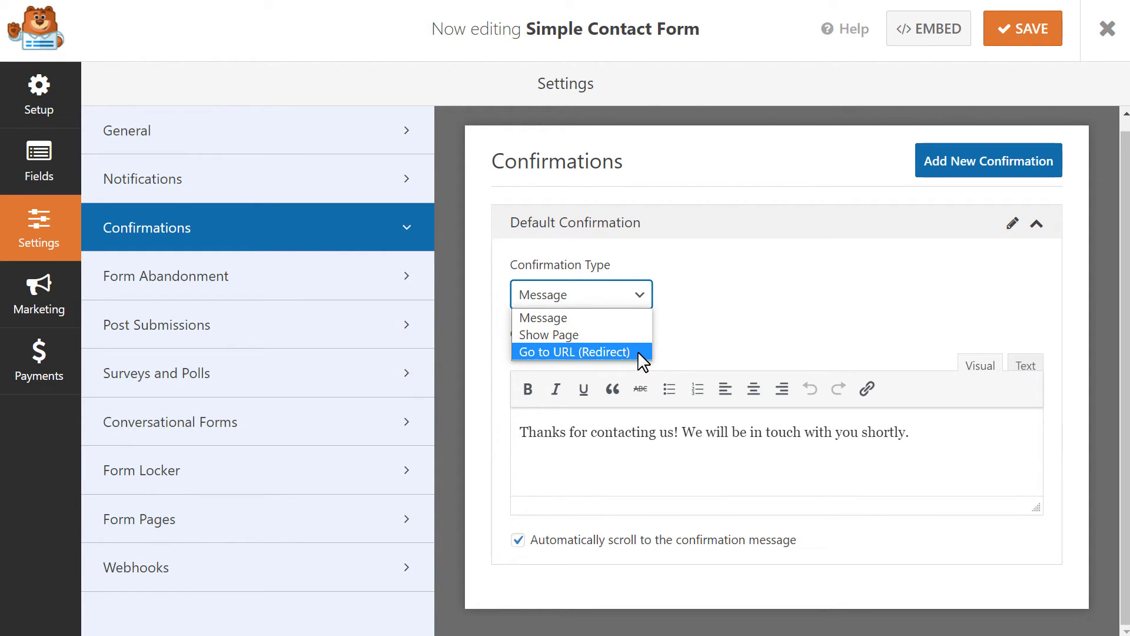
left_click(634, 317)
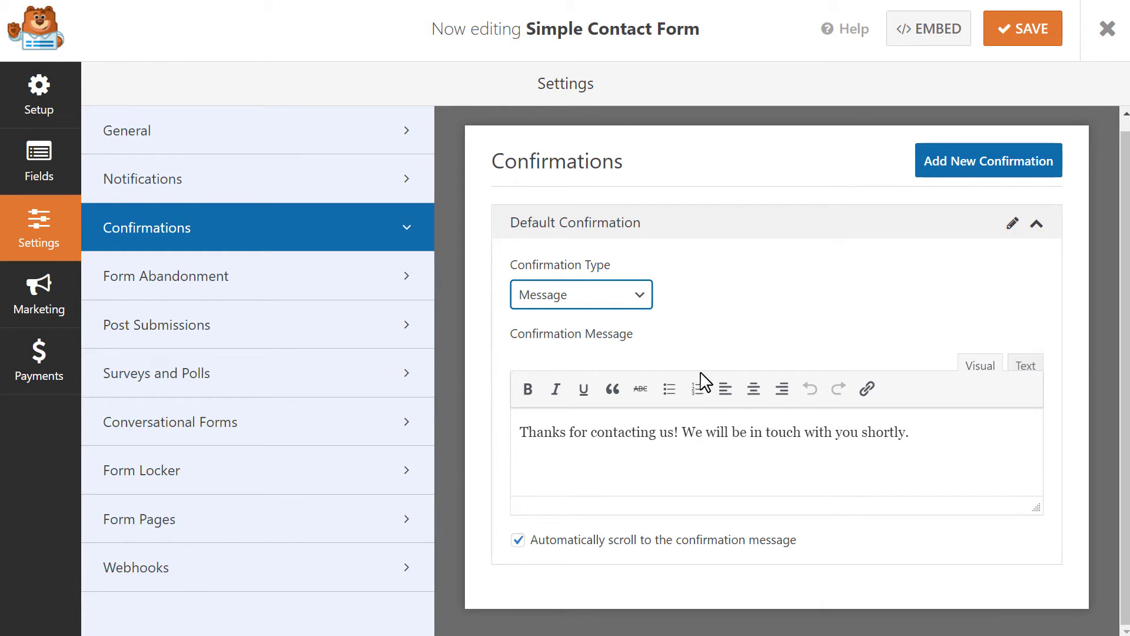
left_click(956, 436)
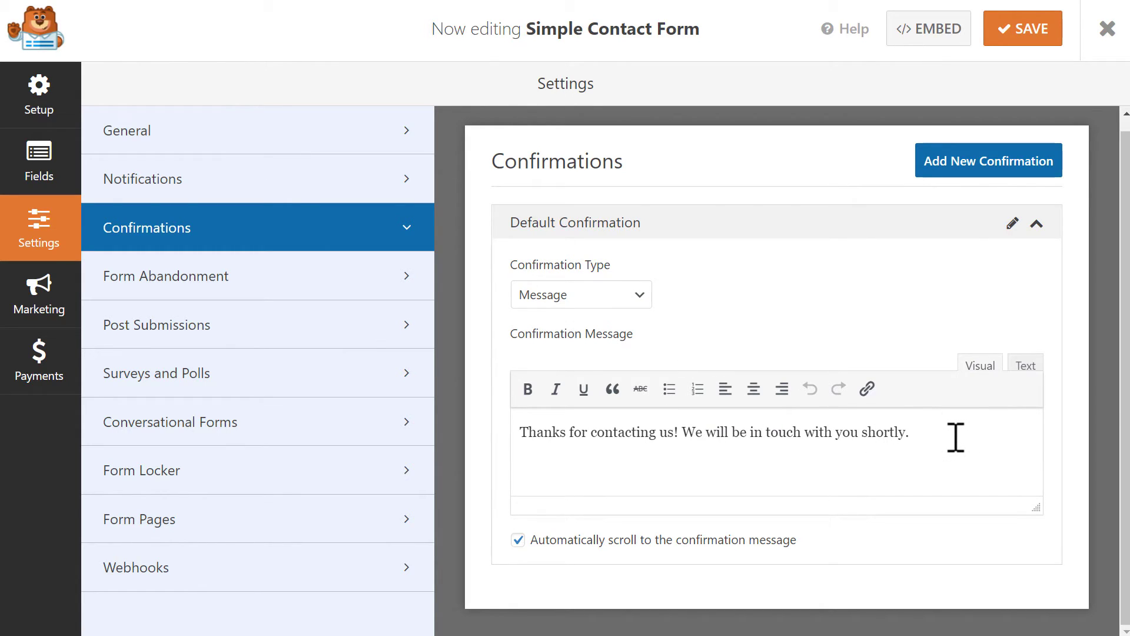
left_click(635, 295)
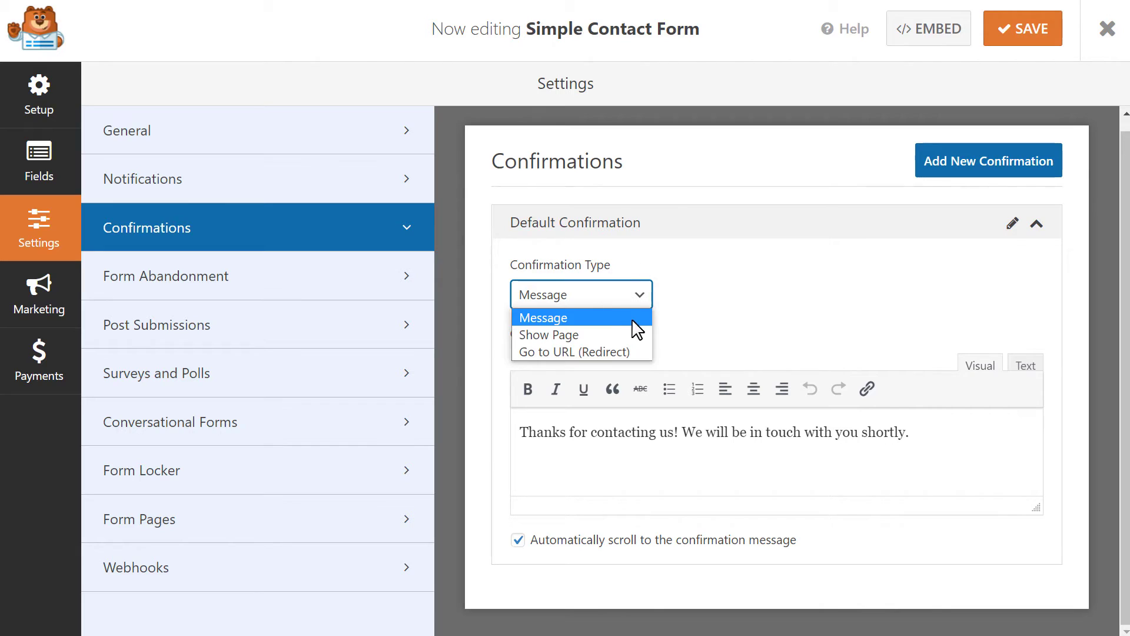
left_click(634, 333)
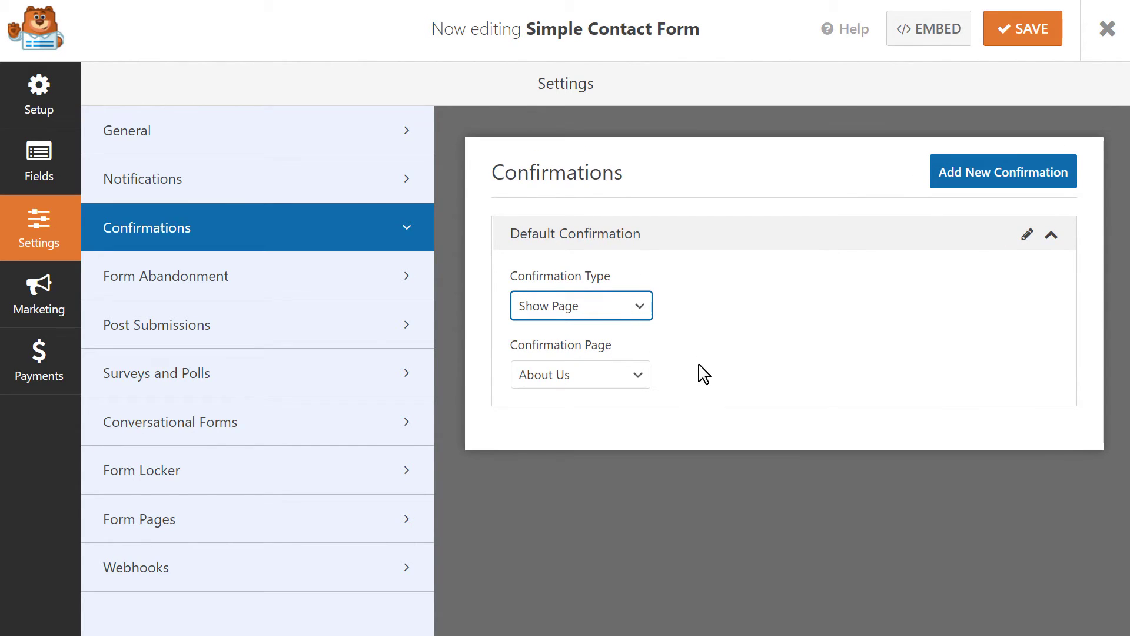
left_click(643, 384)
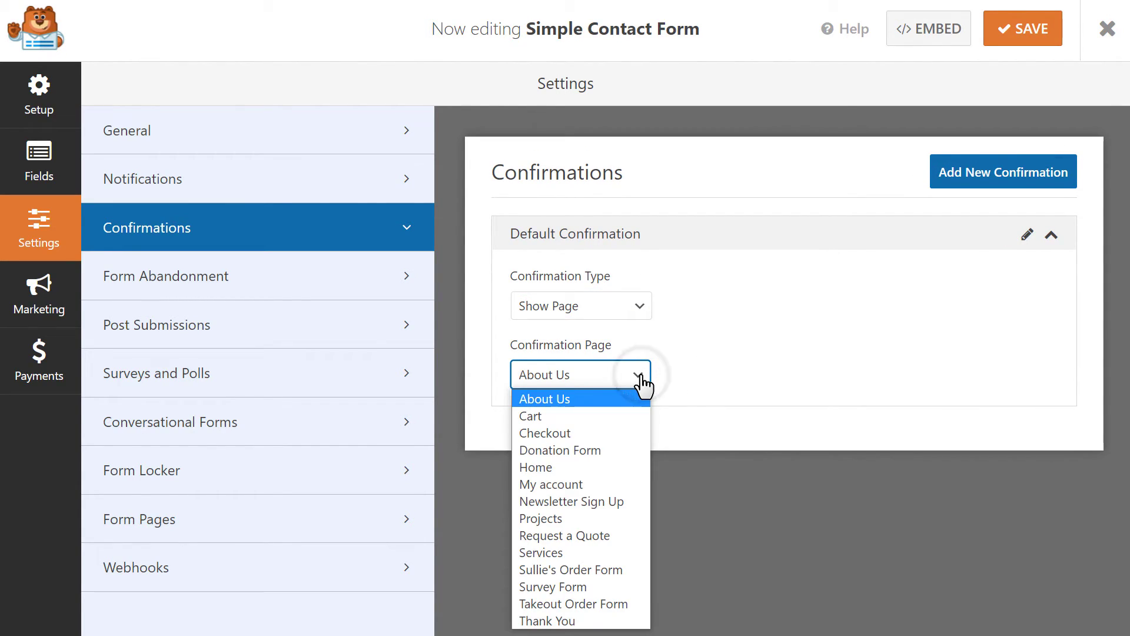
left_click(606, 615)
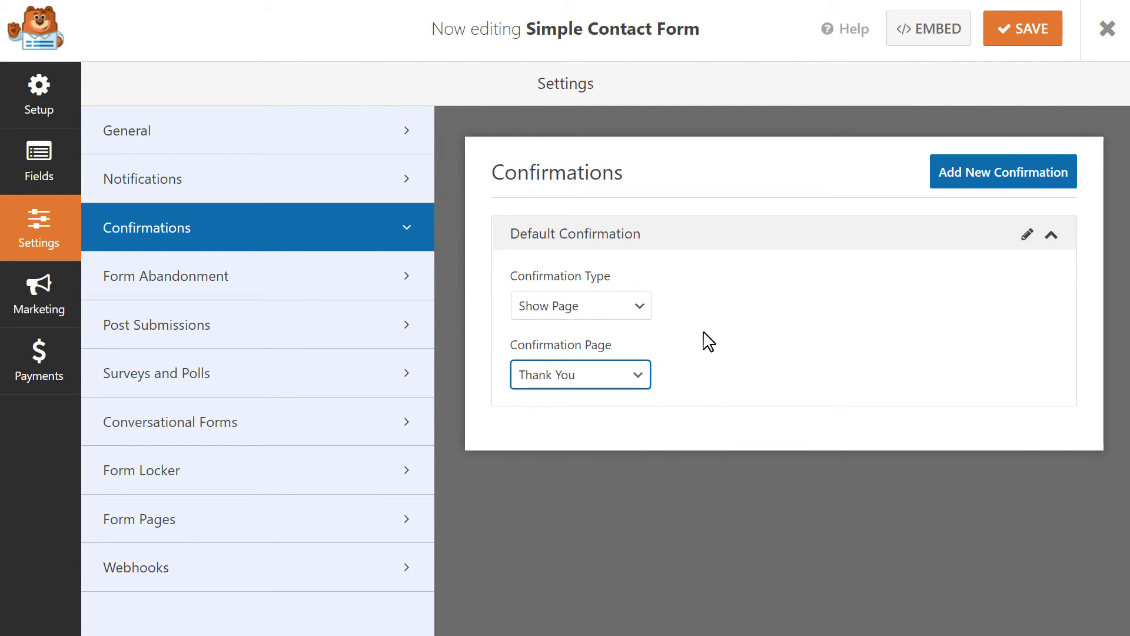
Try the Go to URL type, revert the confirmation to Message, save, and close the builder.
left_click(640, 307)
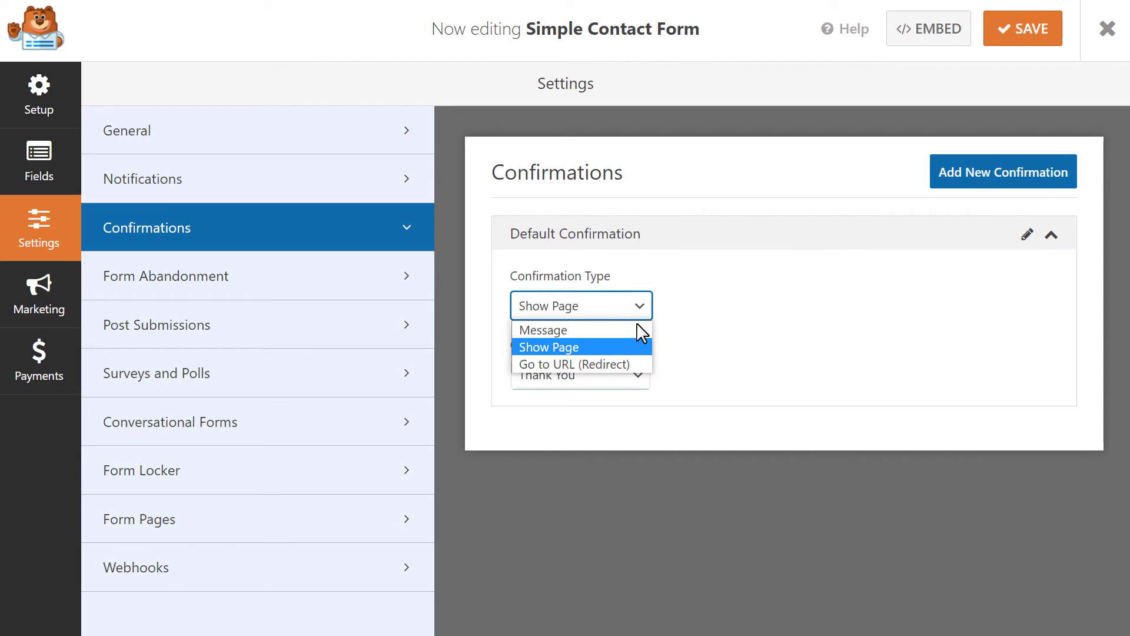
left_click(628, 362)
left_click(676, 374)
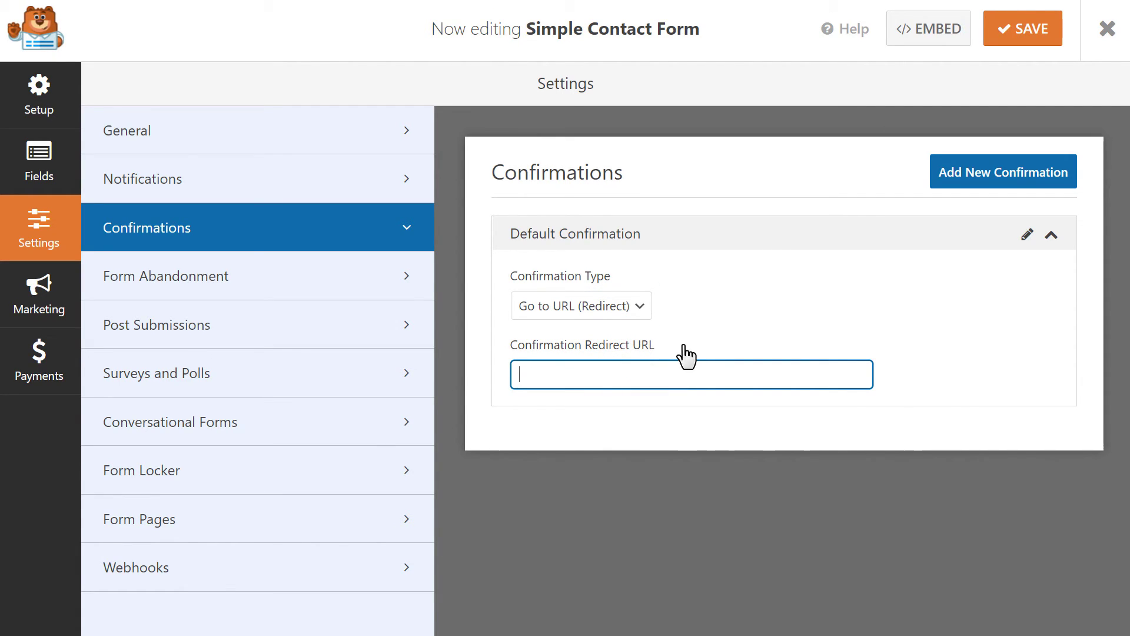
left_click(641, 311)
left_click(633, 329)
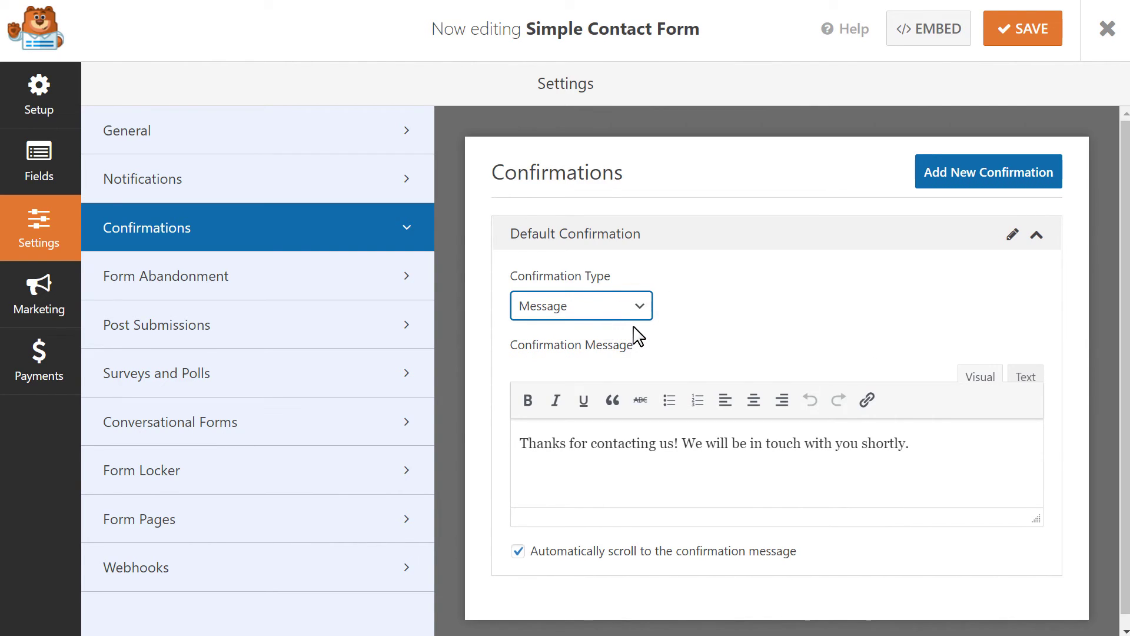
left_click(1017, 47)
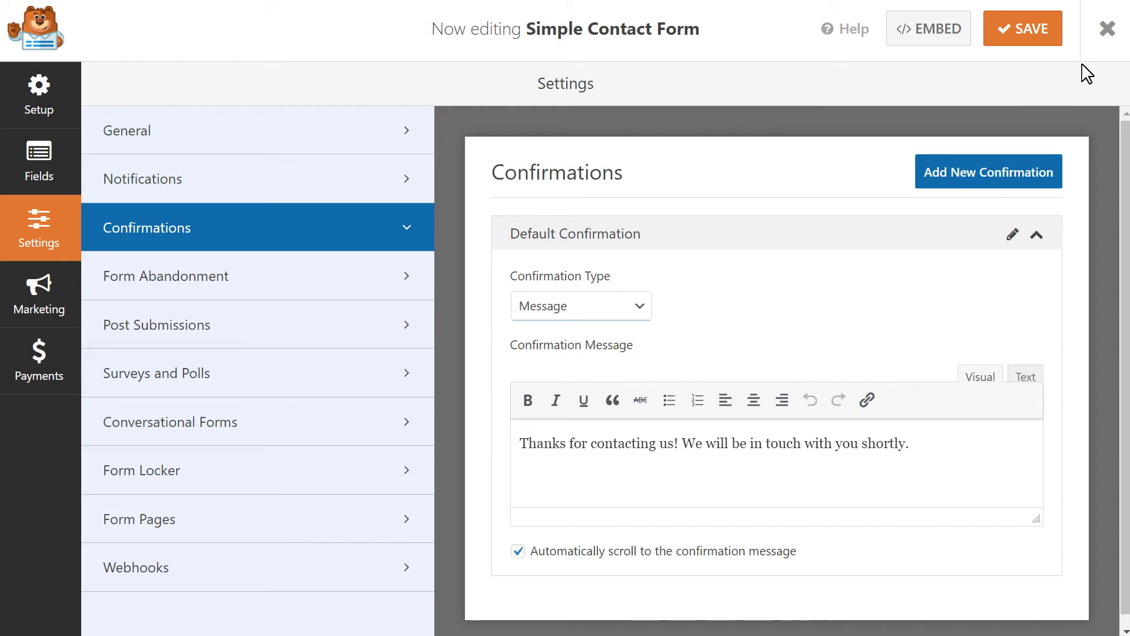
left_click(1099, 37)
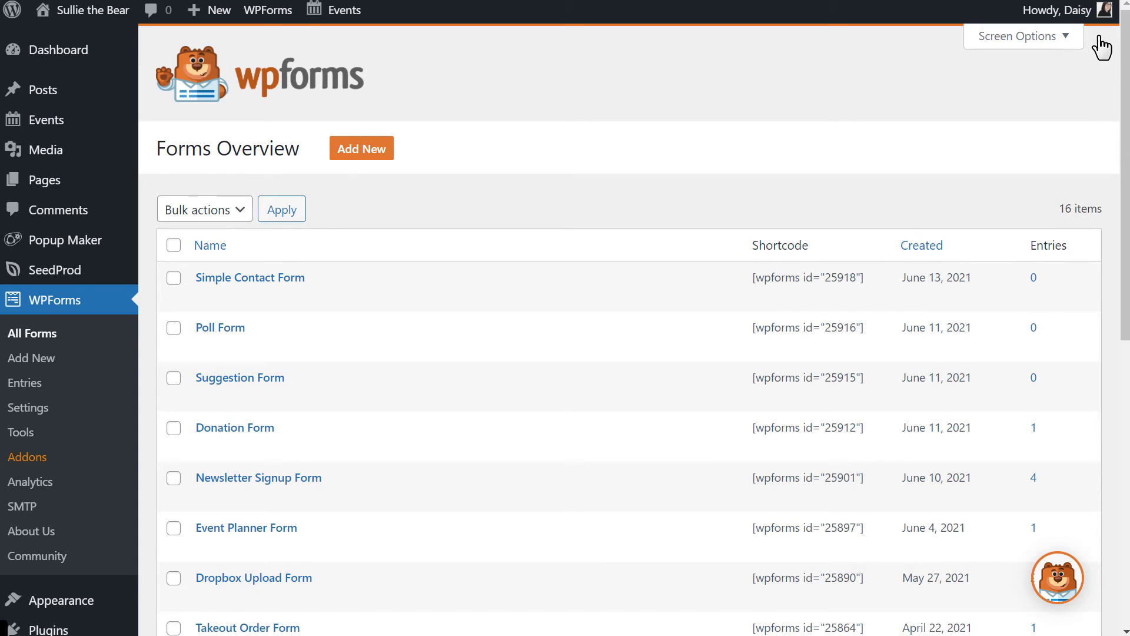
Create a new page titled 'Contact Us'.
mouse_move(55, 182)
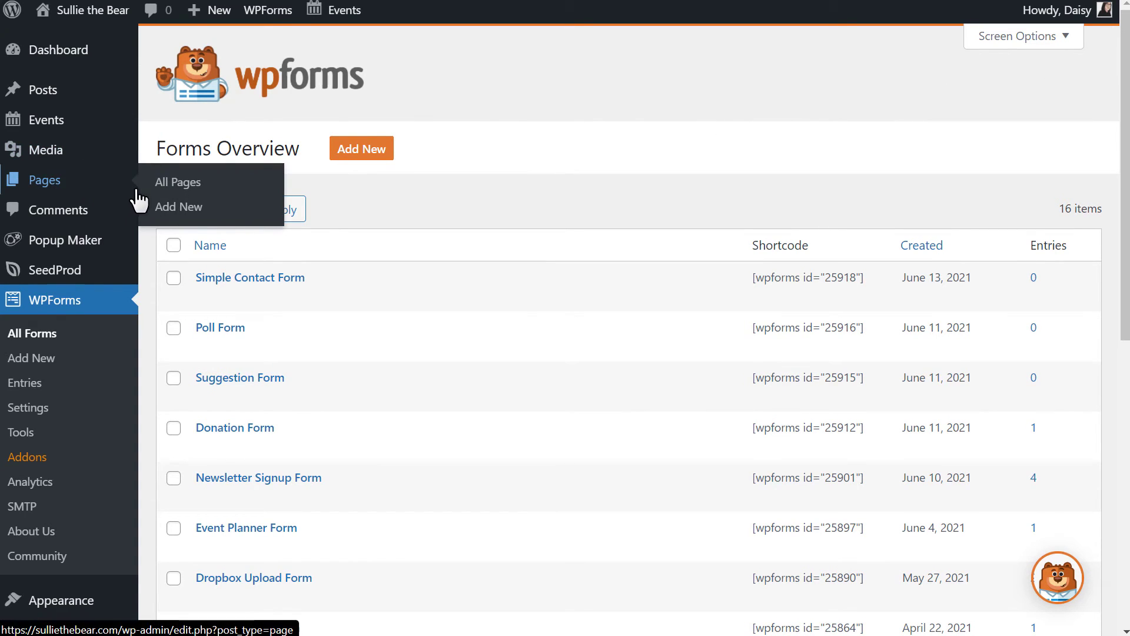
left_click(170, 208)
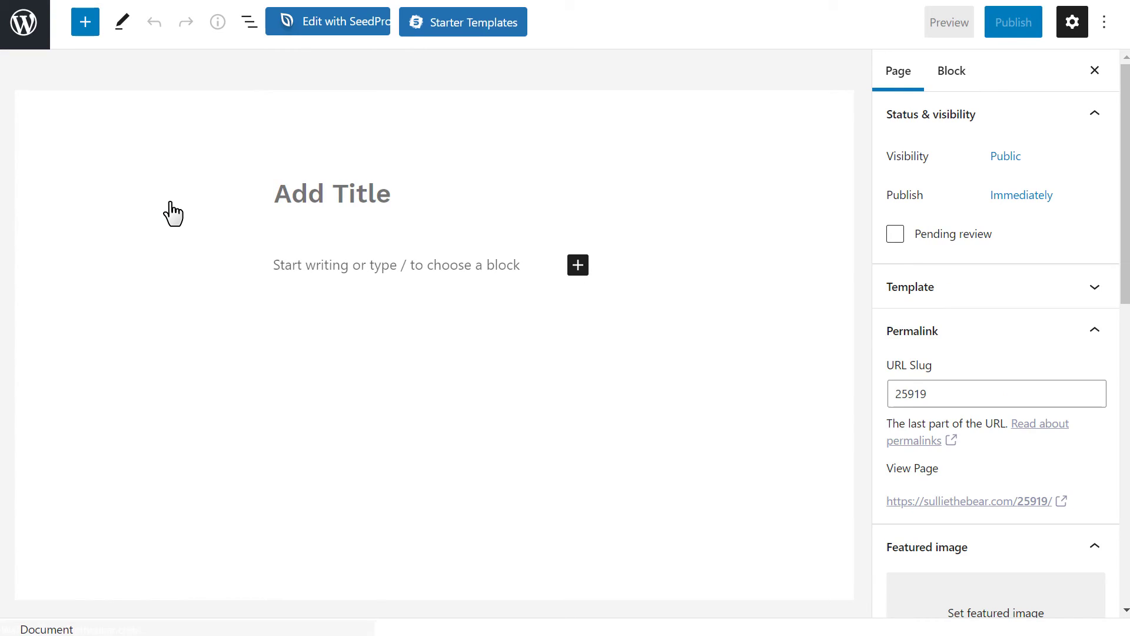
type("Contact Us")
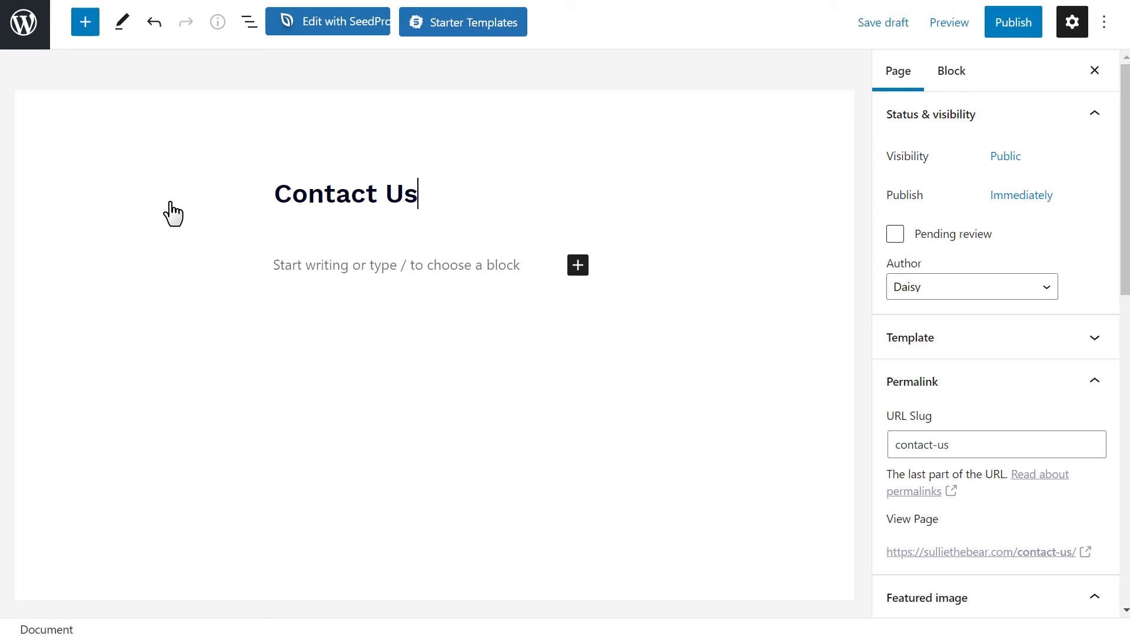
Embed the Simple Contact Form via a WPForms block and publish the page.
left_click(576, 269)
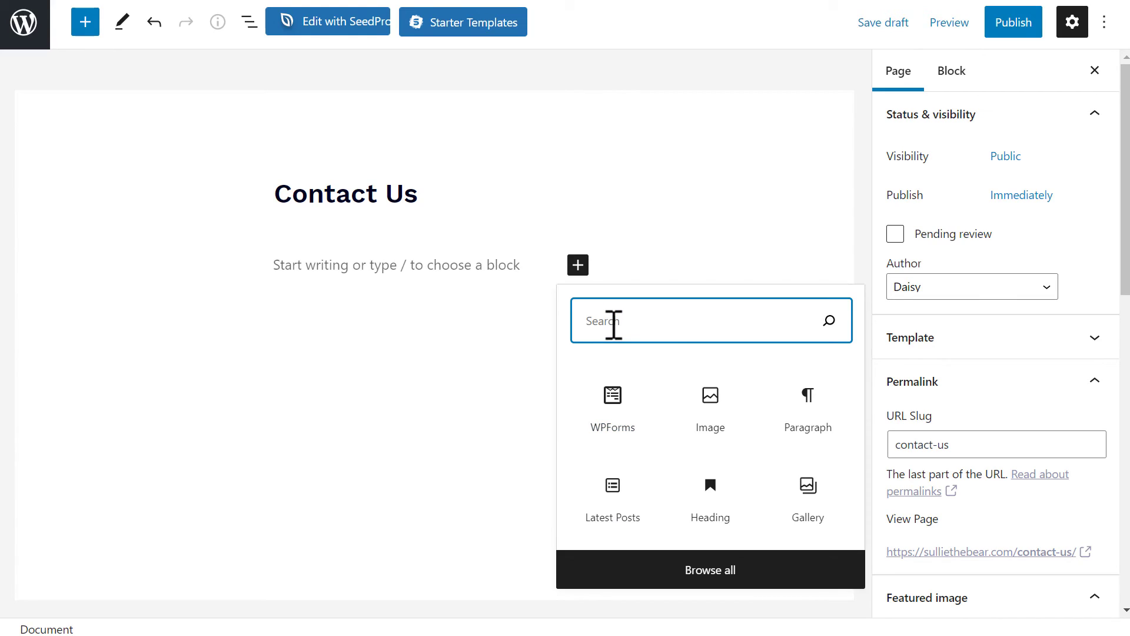
type("wpforms")
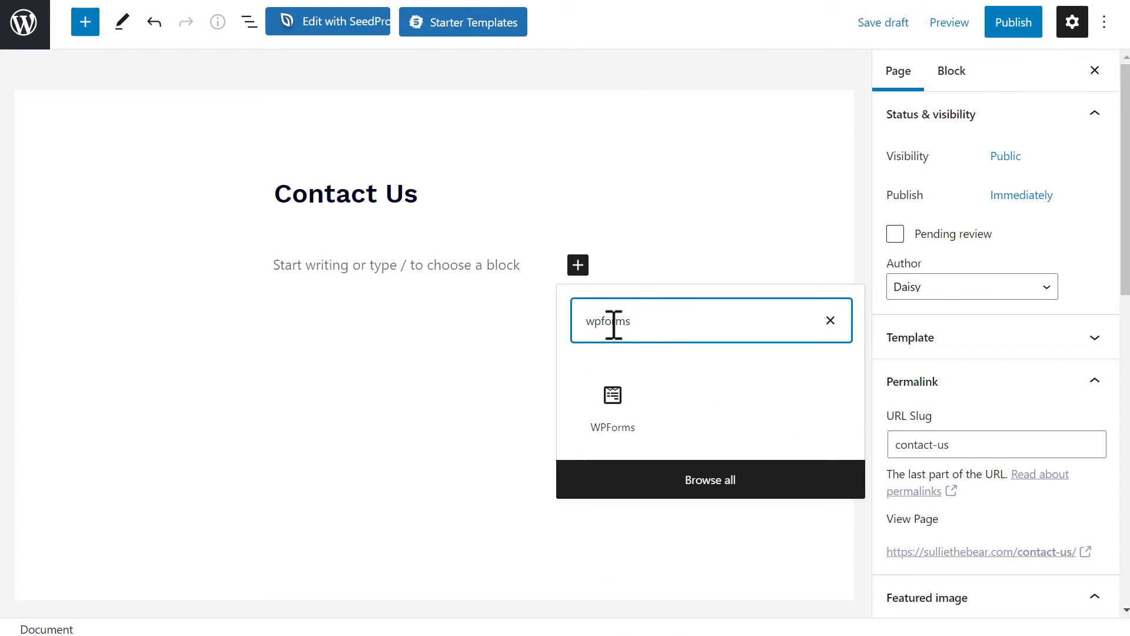
left_click(629, 402)
left_click(587, 415)
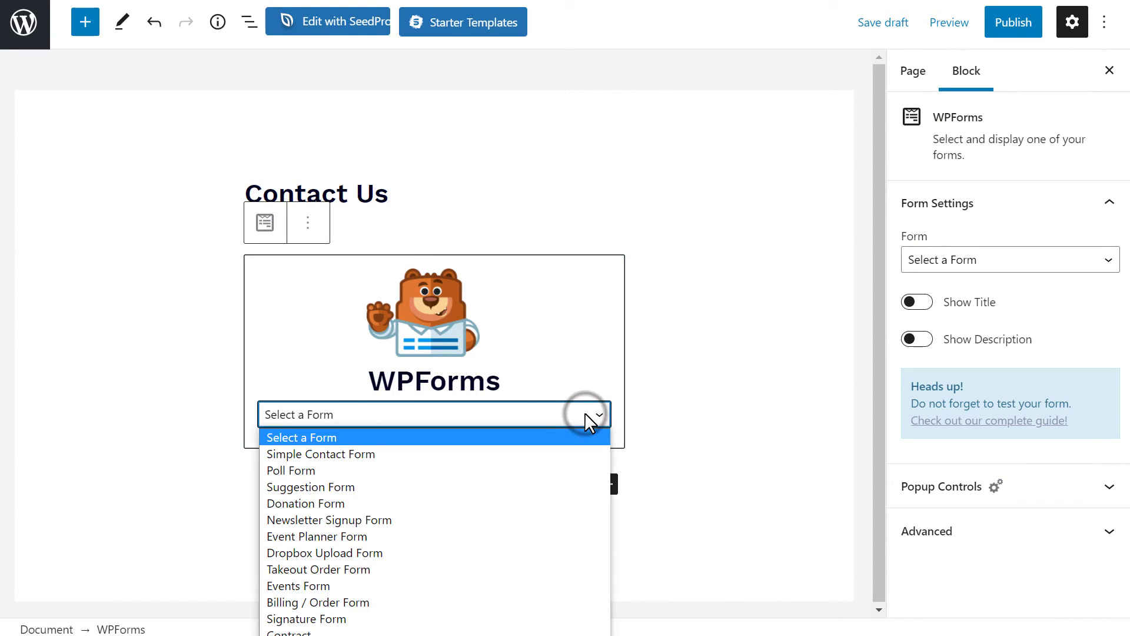
left_click(544, 454)
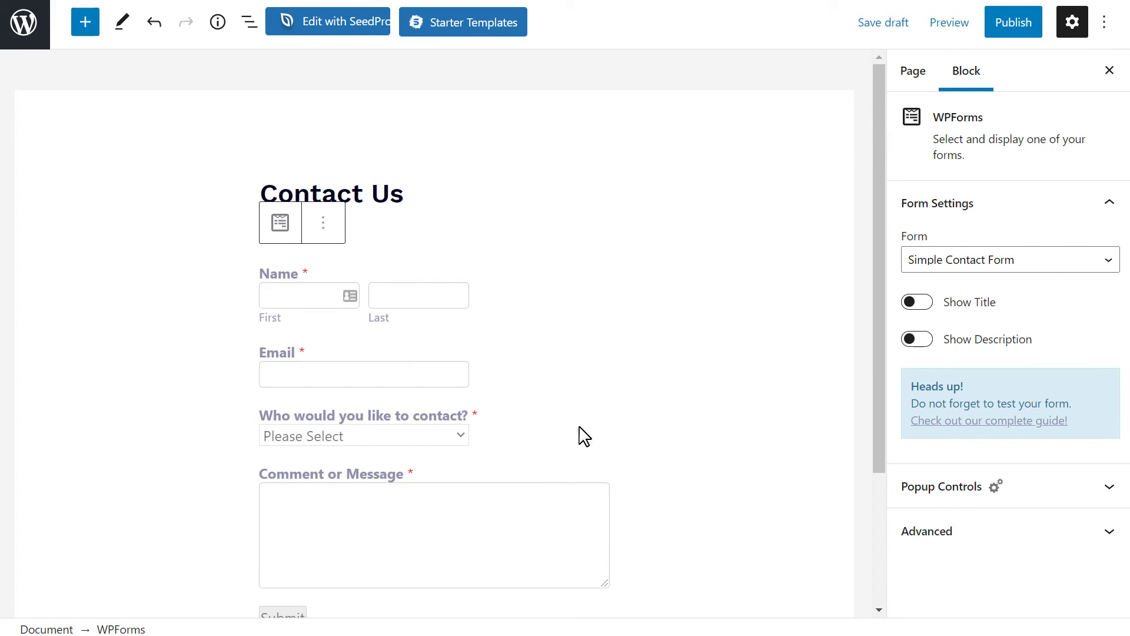
left_click(1015, 28)
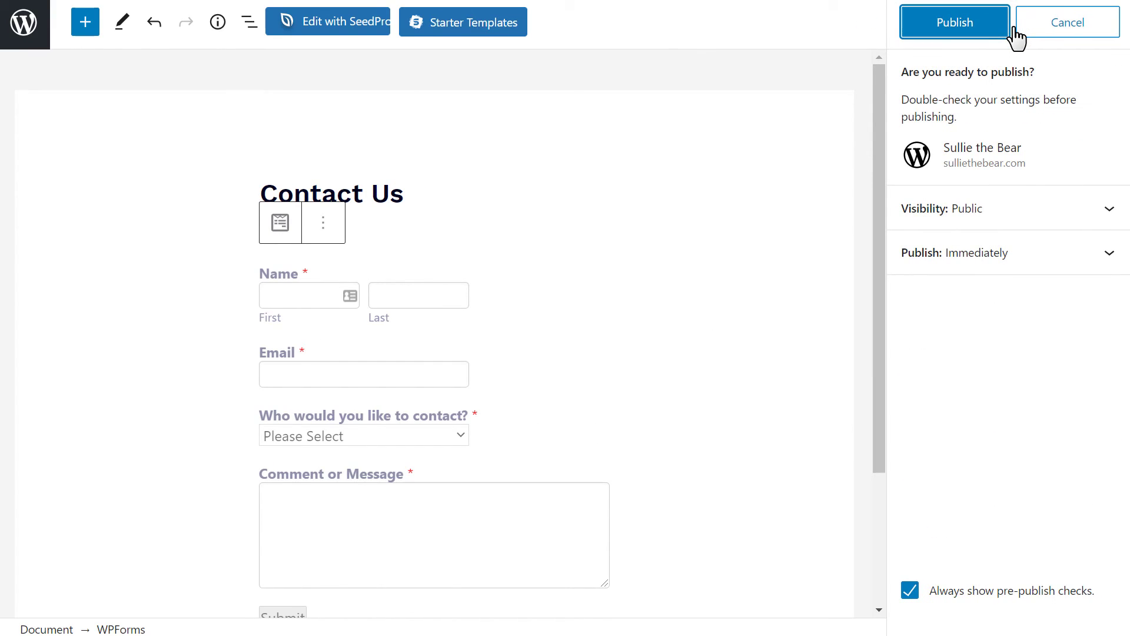
left_click(1007, 37)
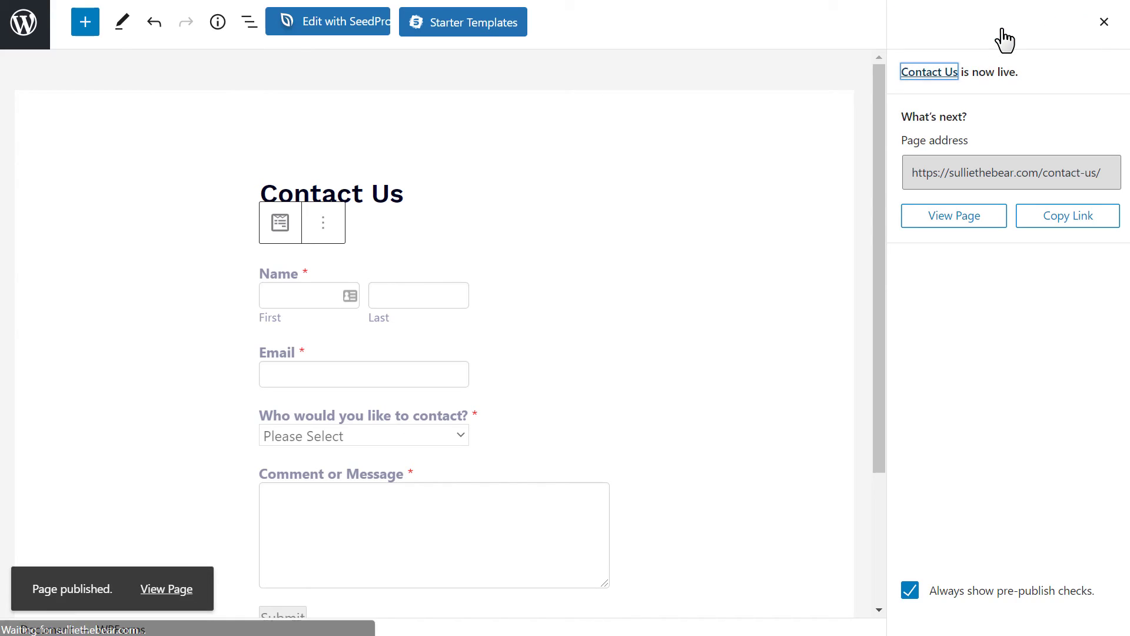